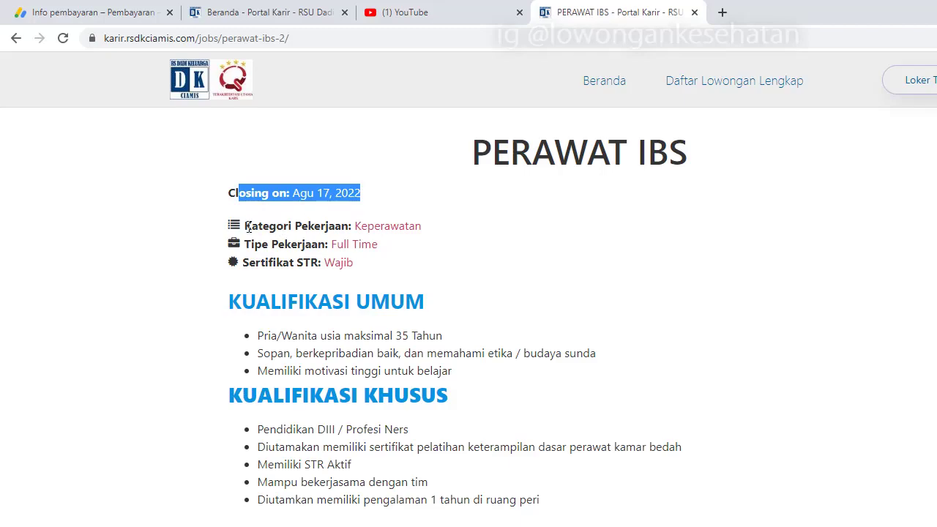
# - Review the job category, STR certificate requirement and qualifications of the PERAWAT IBS vacancy, and return to the vacancy list
pyautogui.moveTo(262, 226); pyautogui.dragTo(335, 263)
pyautogui.scroll(-2, 365, 353)
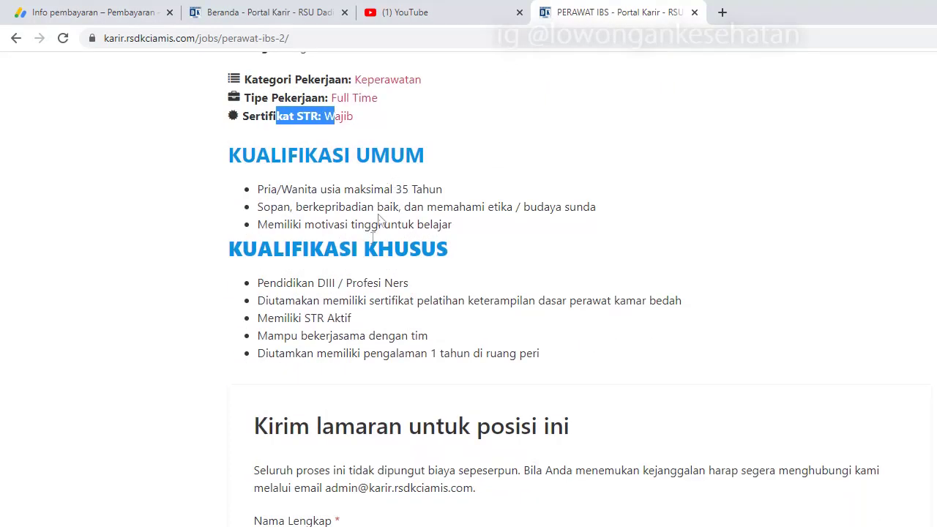
pyautogui.scroll(2, 373, 234)
pyautogui.scroll(-2, 369, 243)
pyautogui.click(17, 38)
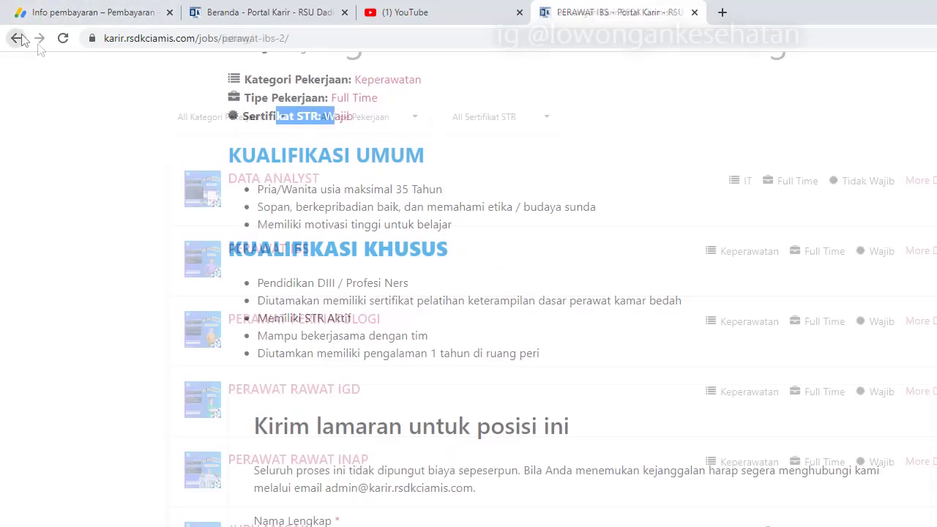
# - Open the PERAWAT PERINATOLOGI vacancy, read its closing date and qualifications, and return to the vacancy list
pyautogui.scroll(-1, 257, 268)
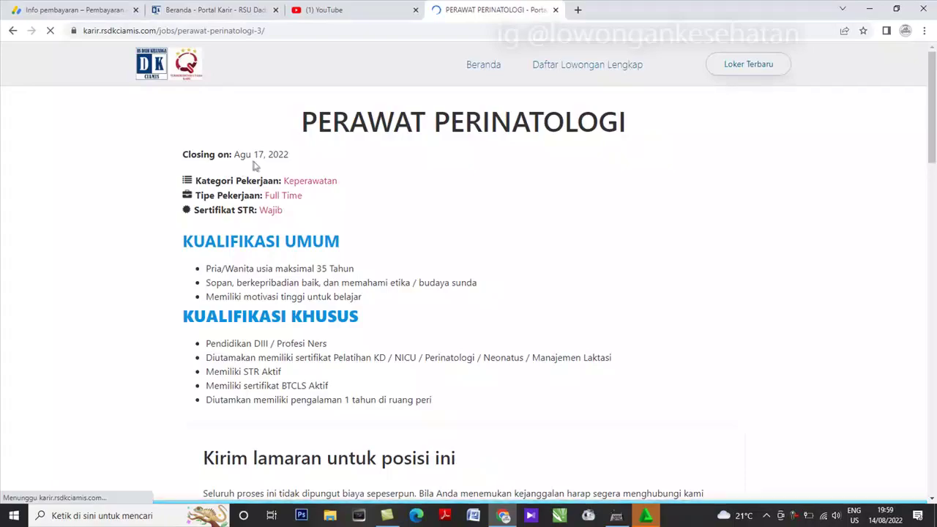
pyautogui.moveTo(222, 151); pyautogui.dragTo(314, 183)
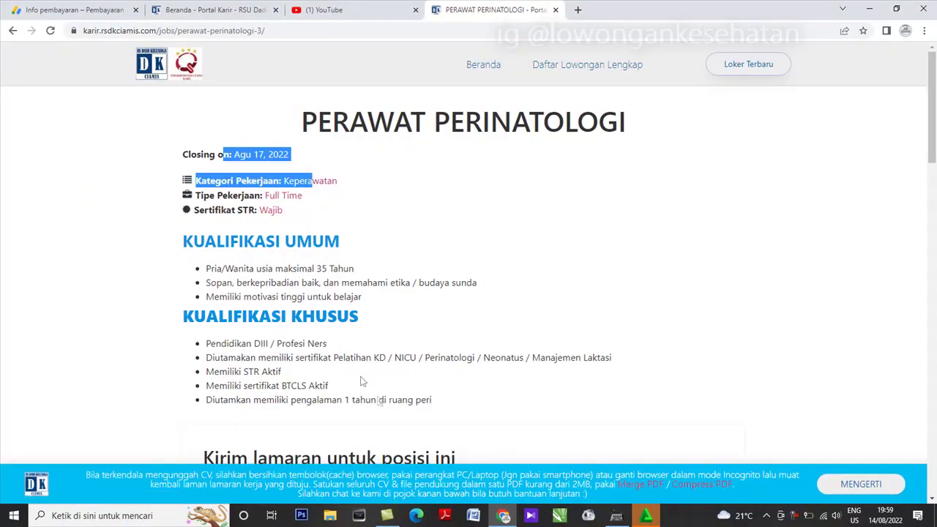
pyautogui.moveTo(395, 424); pyautogui.dragTo(200, 242)
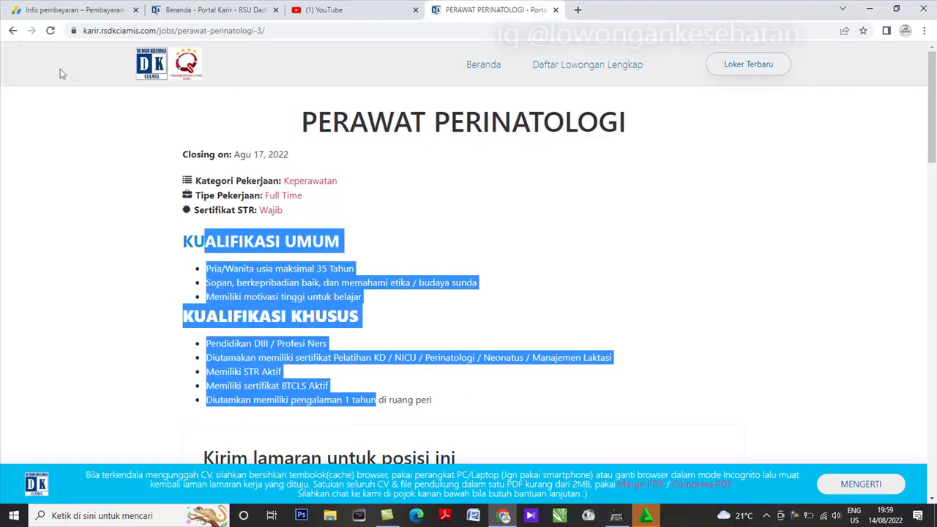
pyautogui.click(12, 30)
# - Open the JURU MASAK vacancy and return to the vacancy list
pyautogui.scroll(-2, 223, 165)
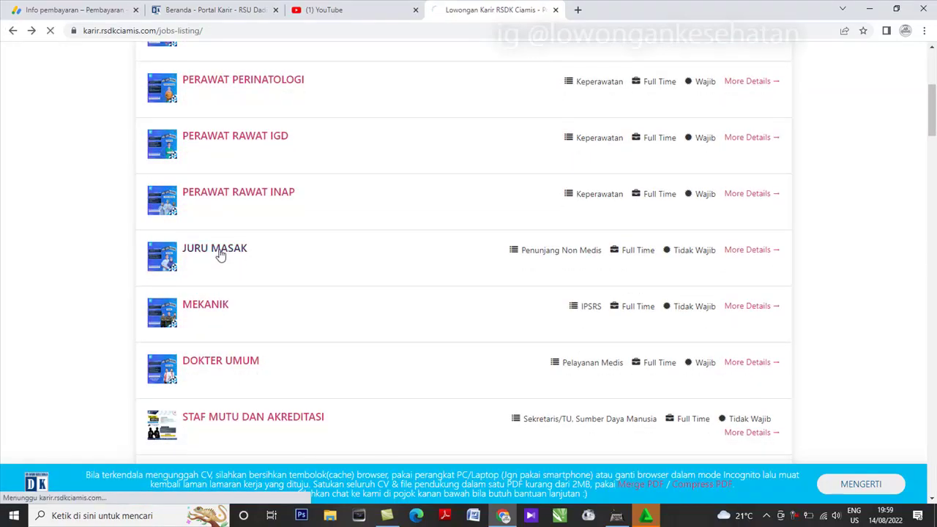
pyautogui.click(220, 251)
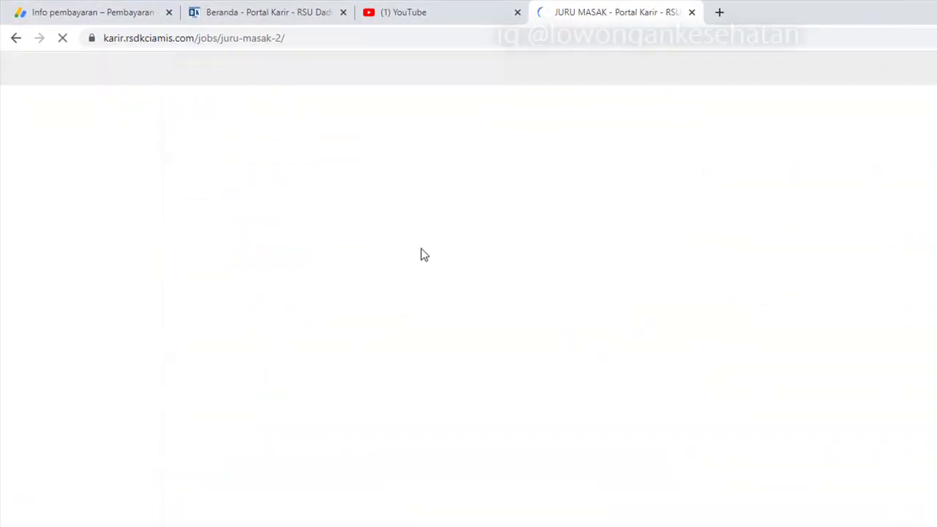
pyautogui.click(16, 37)
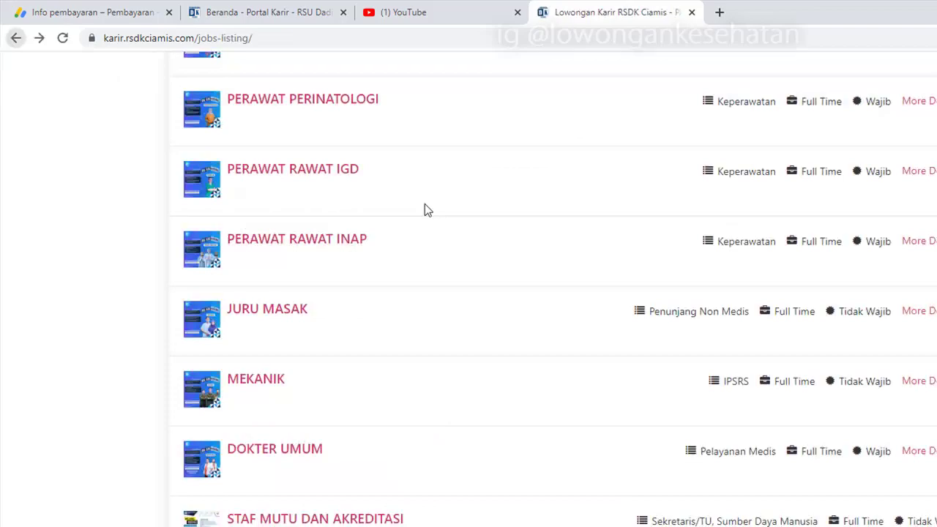
# - Open the DOKTER UMUM vacancy, read its general and specific qualifications, and return to the vacancy list
pyautogui.scroll(-2, 338, 299)
pyautogui.click(313, 304)
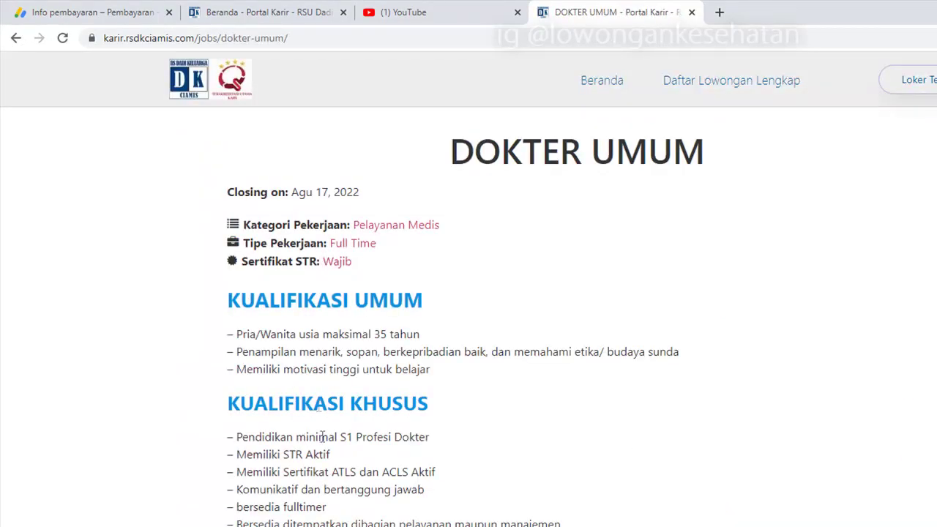
pyautogui.scroll(-2, 325, 332)
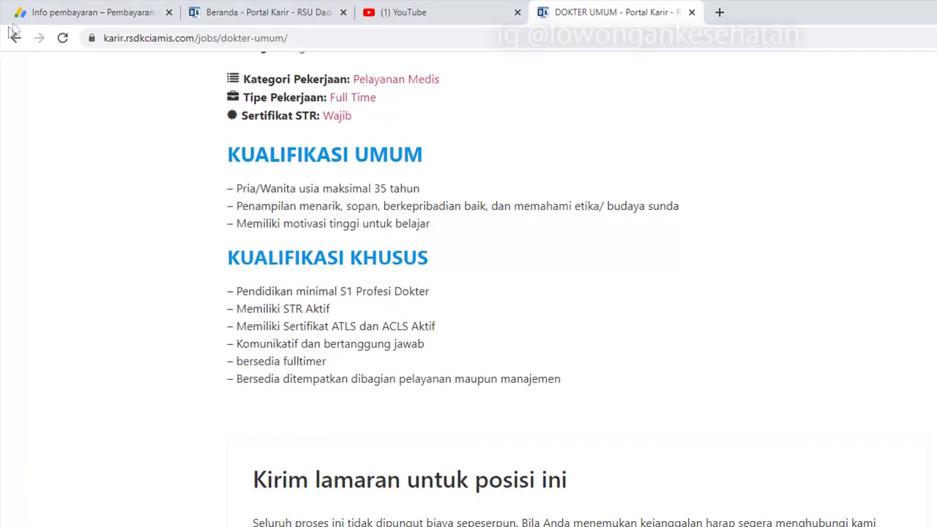
pyautogui.click(16, 38)
# - Open the PERAWAT RAWAT INAP vacancy, read its qualifications and go to its application form
pyautogui.scroll(5, 529, 364)
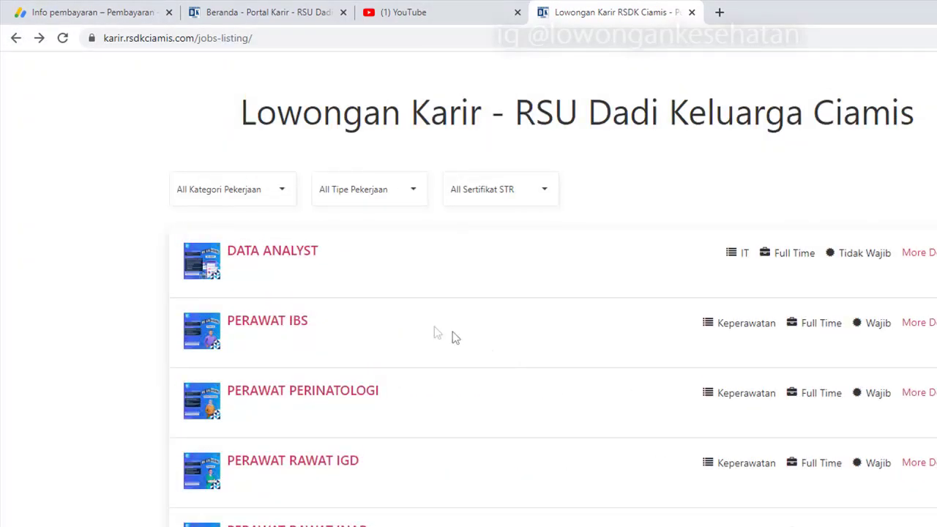
pyautogui.scroll(-3, 293, 322)
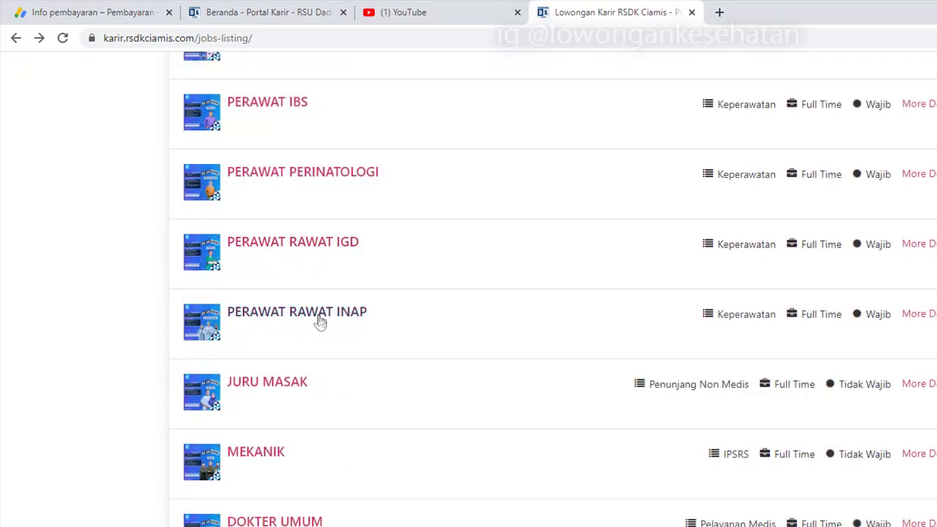
pyautogui.click(319, 317)
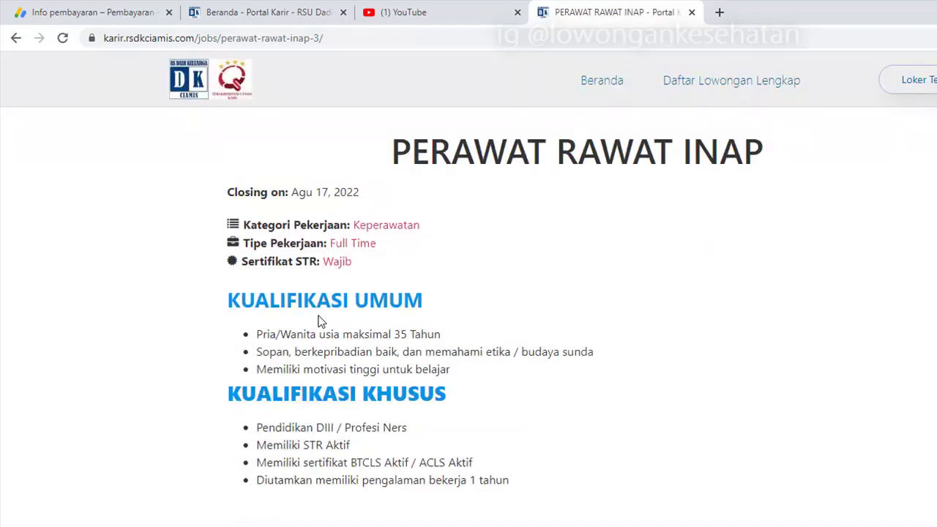
pyautogui.scroll(-1, 358, 263)
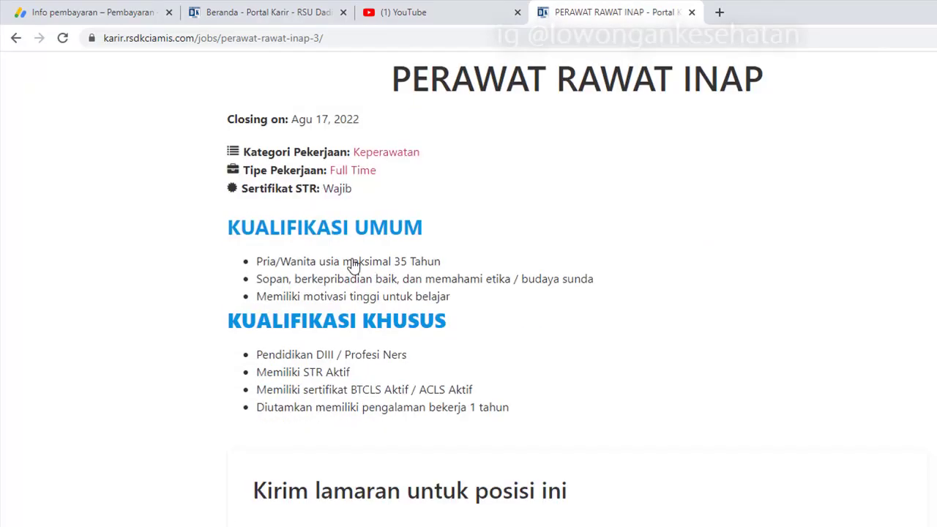
pyautogui.scroll(-2, 358, 293)
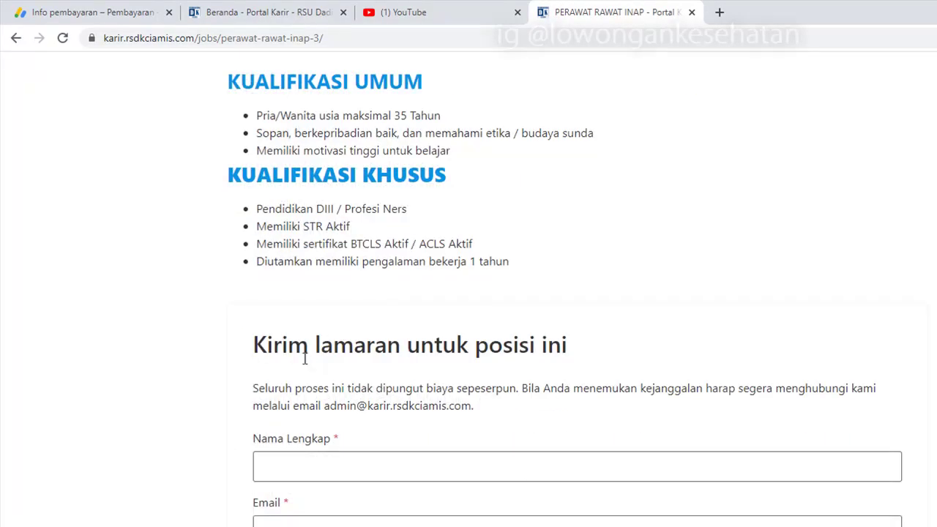
pyautogui.scroll(-2, 315, 367)
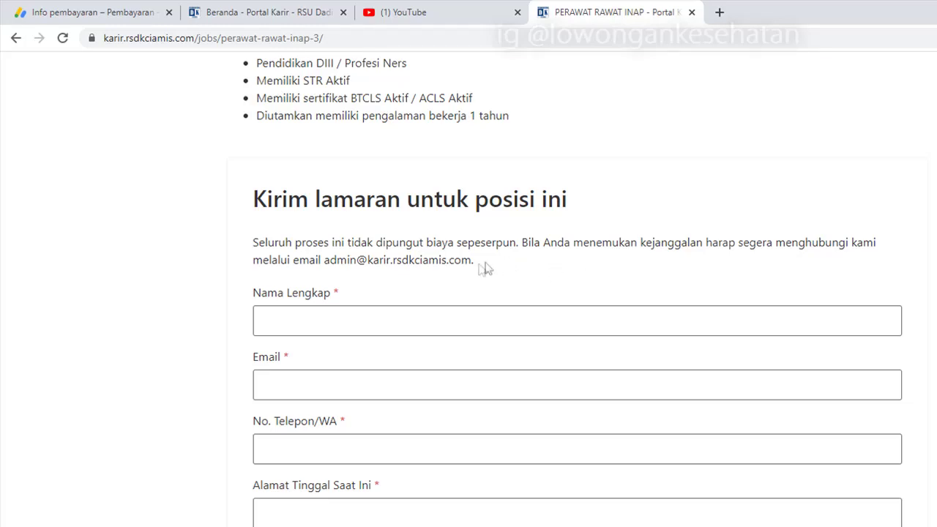
# - Examine the form's contact email for irregularities and its full name, email, phone/WA and current address fields
pyautogui.moveTo(477, 262); pyautogui.dragTo(331, 265)
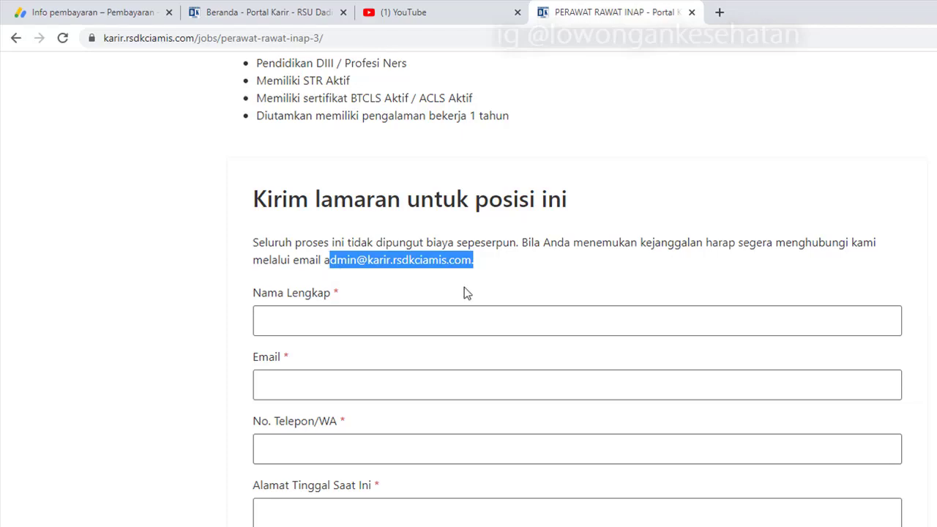
pyautogui.click(554, 295)
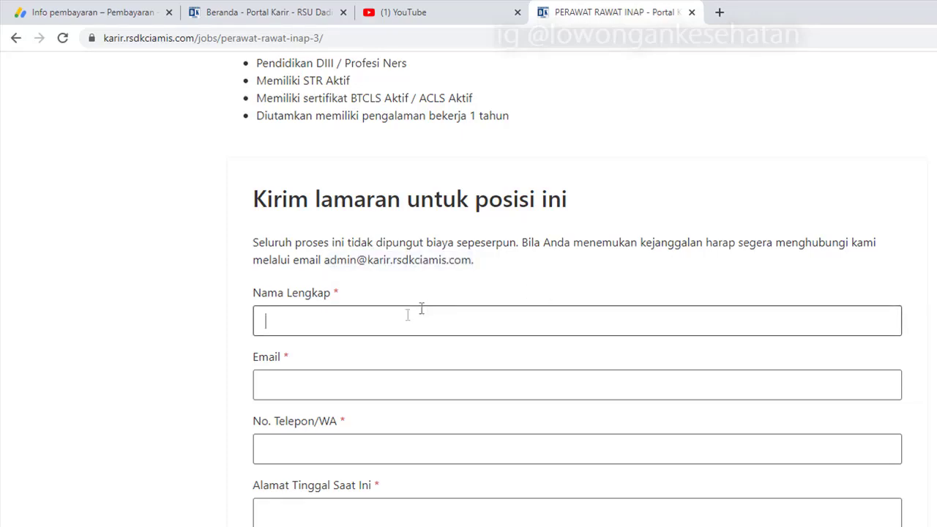
pyautogui.scroll(-2, 337, 316)
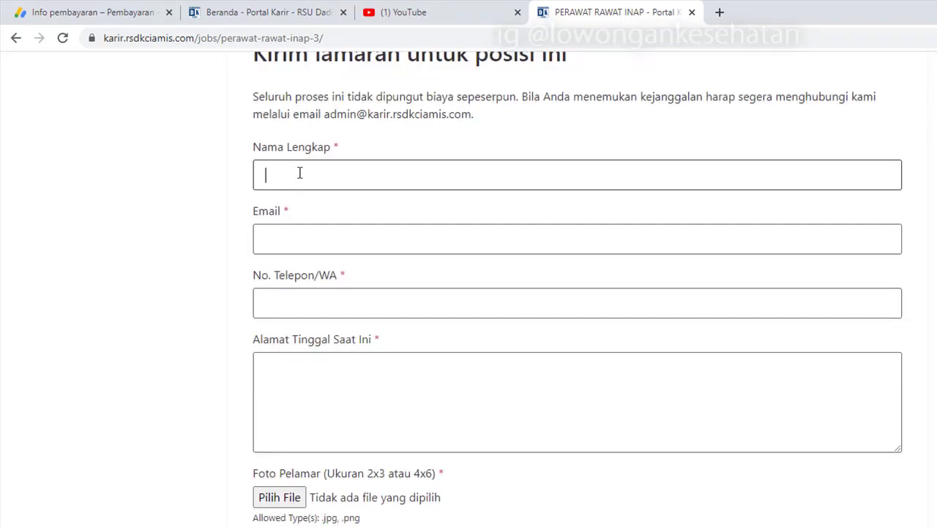
pyautogui.click(295, 240)
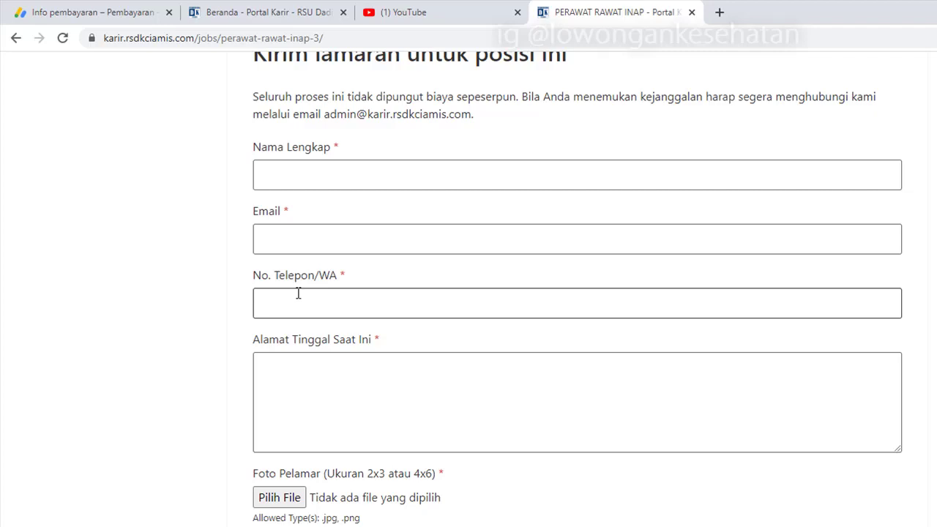
pyautogui.click(311, 244)
pyautogui.click(308, 300)
pyautogui.scroll(1, 317, 329)
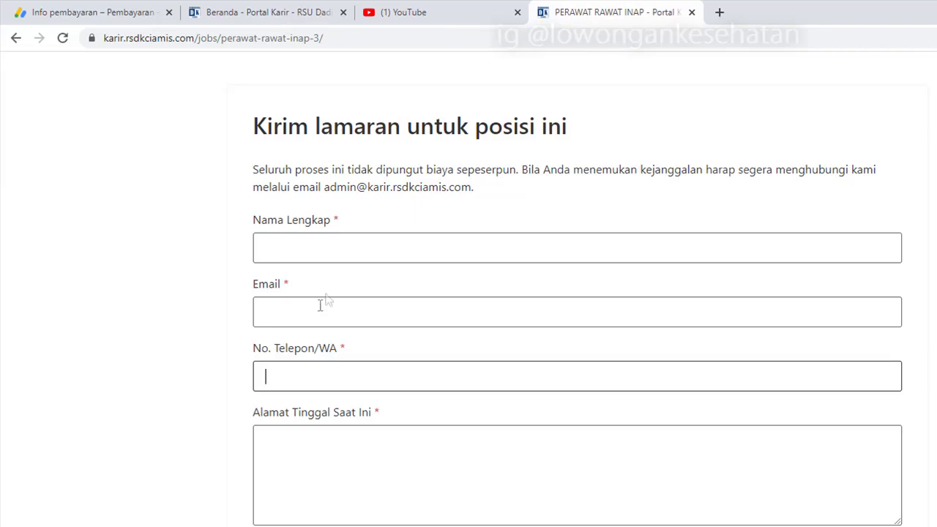
pyautogui.scroll(-2, 325, 300)
pyautogui.click(326, 300)
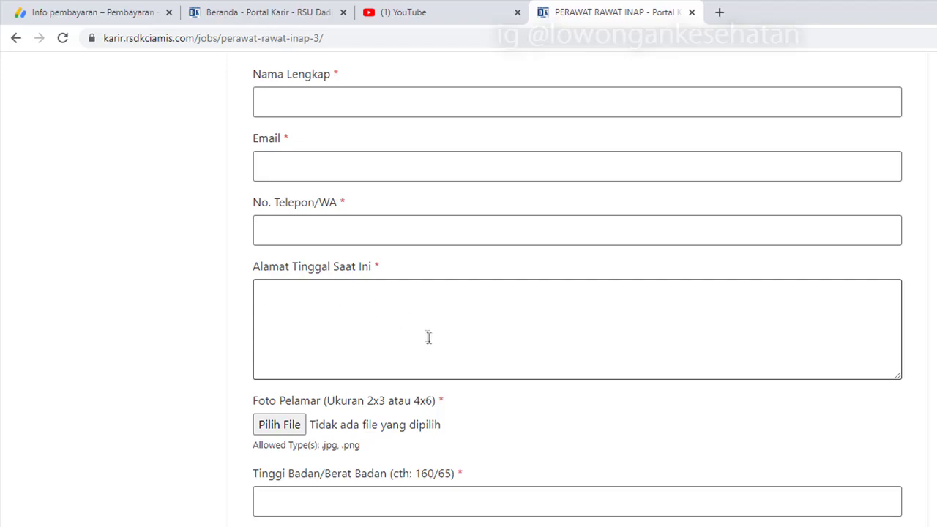
pyautogui.scroll(-1, 417, 329)
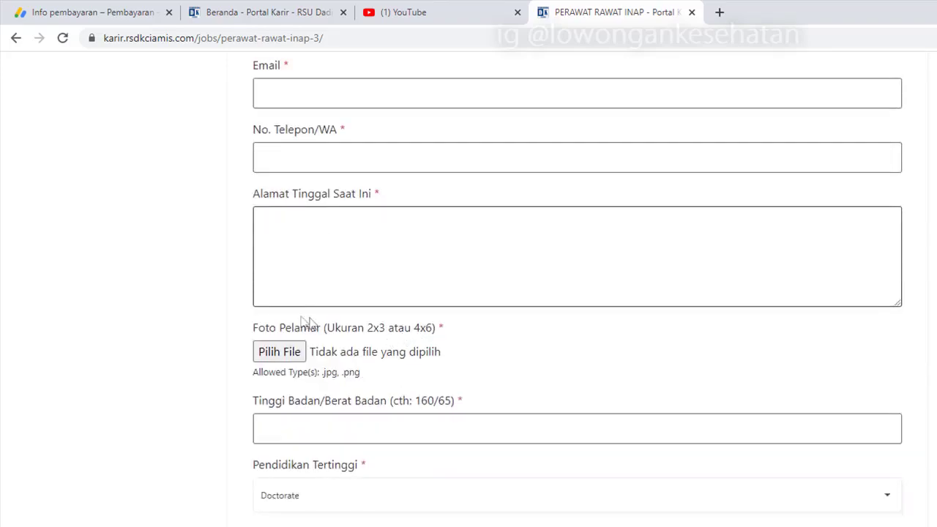
pyautogui.click(278, 352)
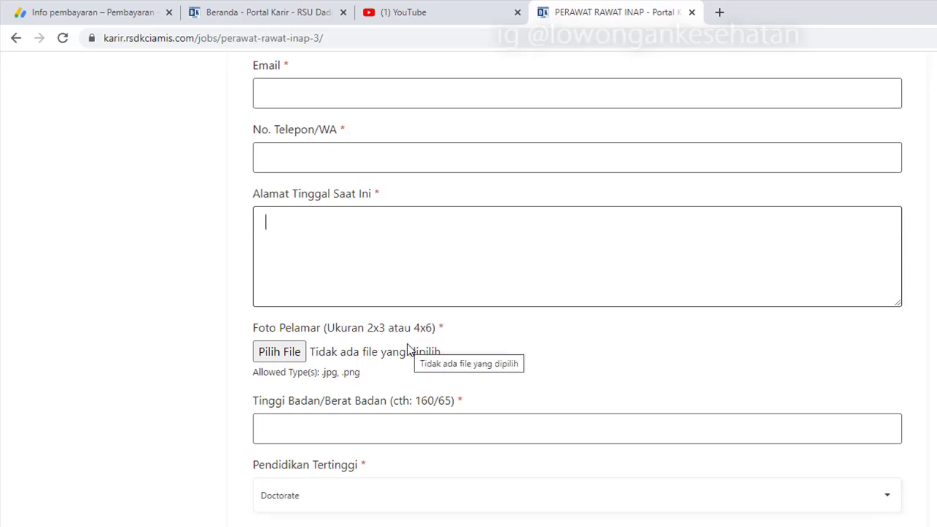
pyautogui.click(283, 353)
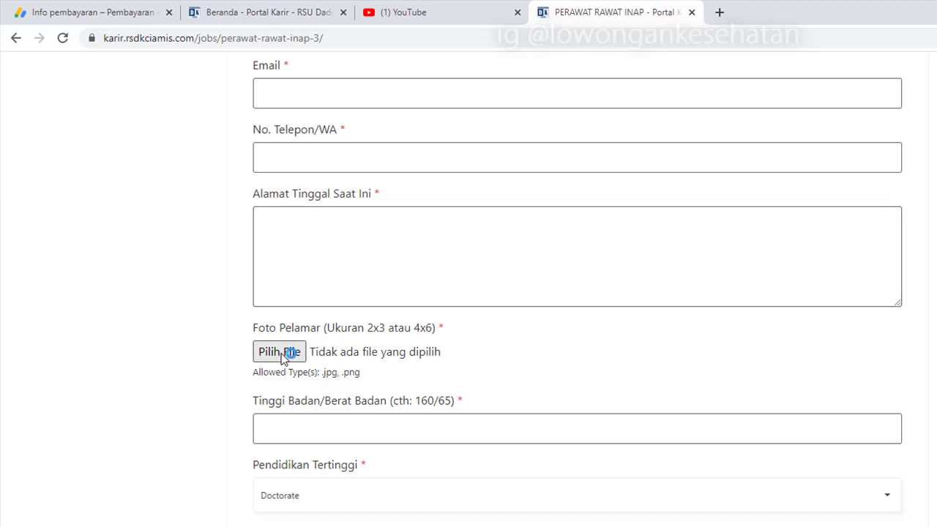
pyautogui.click(282, 355)
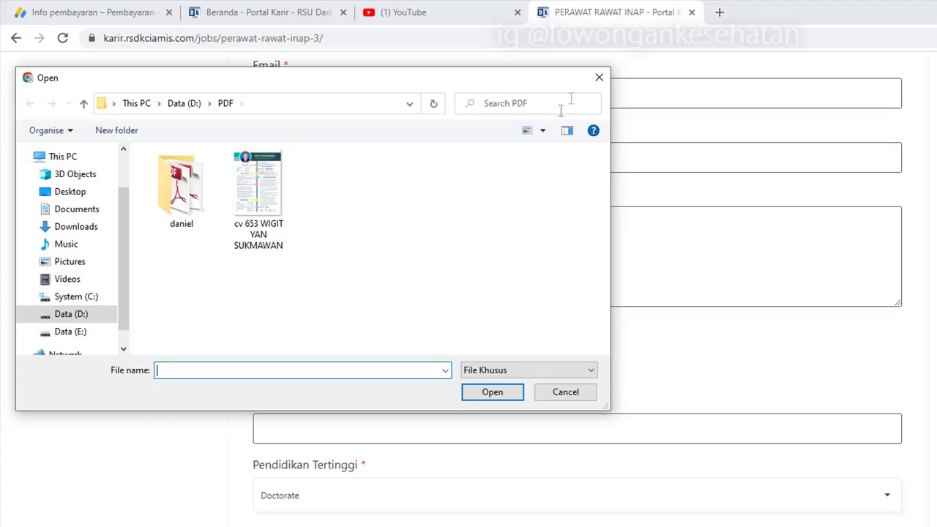
pyautogui.click(597, 78)
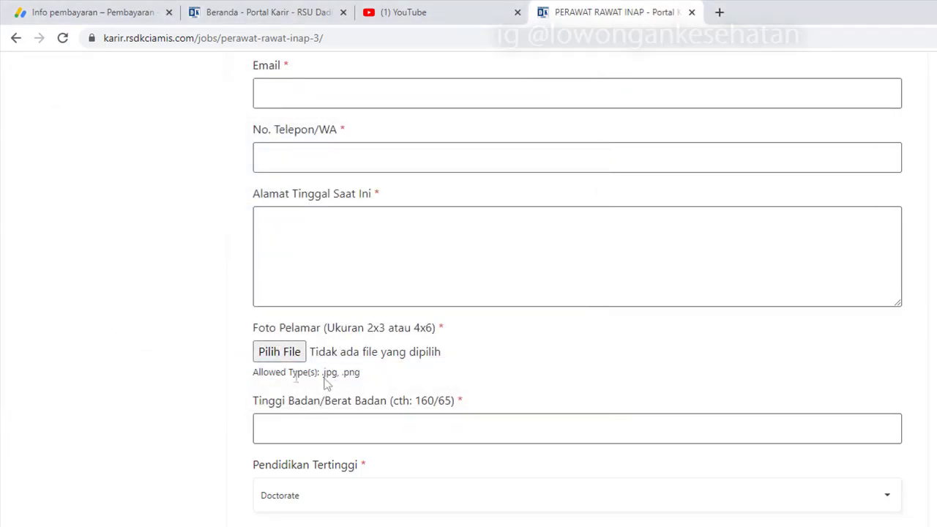
pyautogui.click(271, 354)
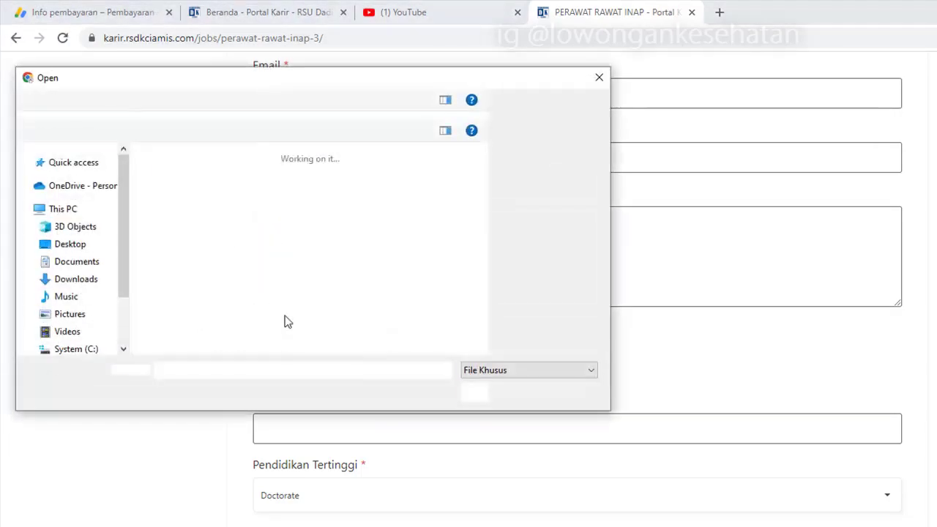
pyautogui.click(599, 77)
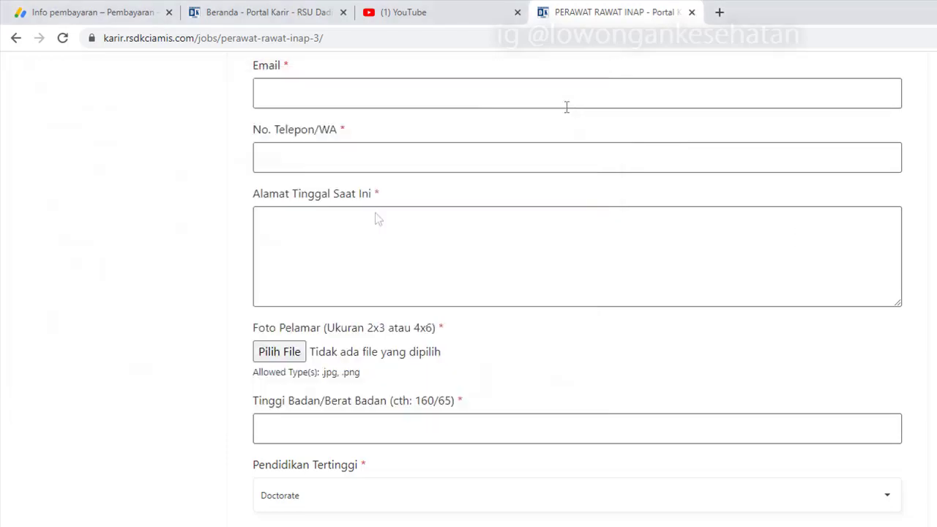
# - Copy the example value 160/65 from the Tinggi Badan/Berat Badan label into its height/weight field
pyautogui.scroll(-1, 355, 343)
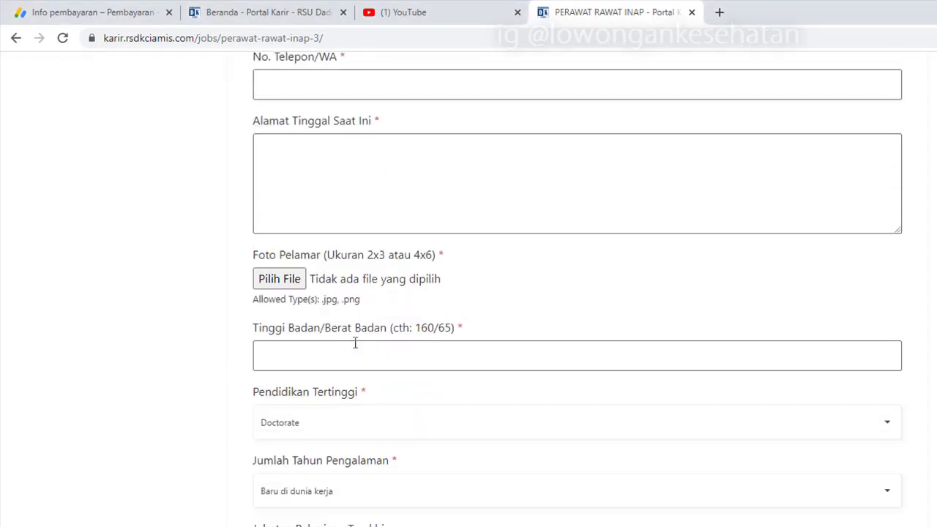
pyautogui.click(282, 351)
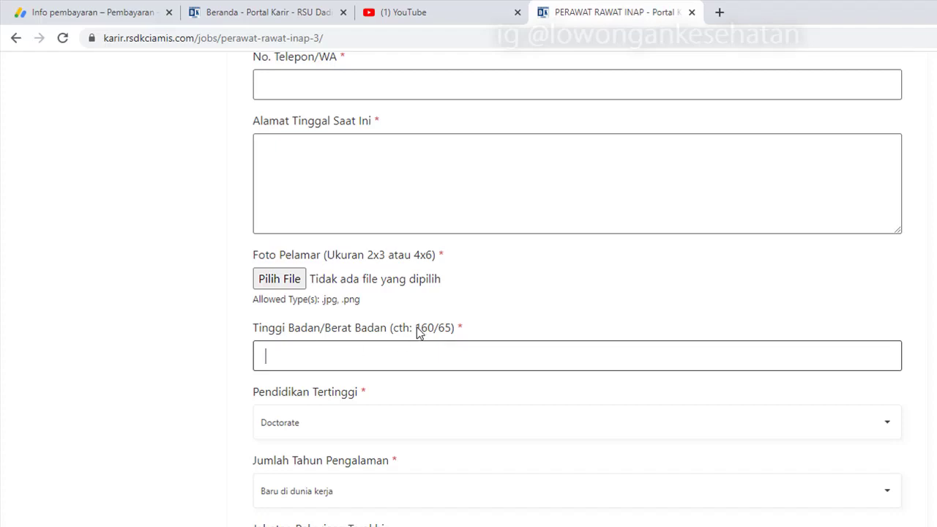
pyautogui.moveTo(415, 329); pyautogui.dragTo(452, 333)
pyautogui.hotkey('ctrl', 'c')
pyautogui.click(481, 352)
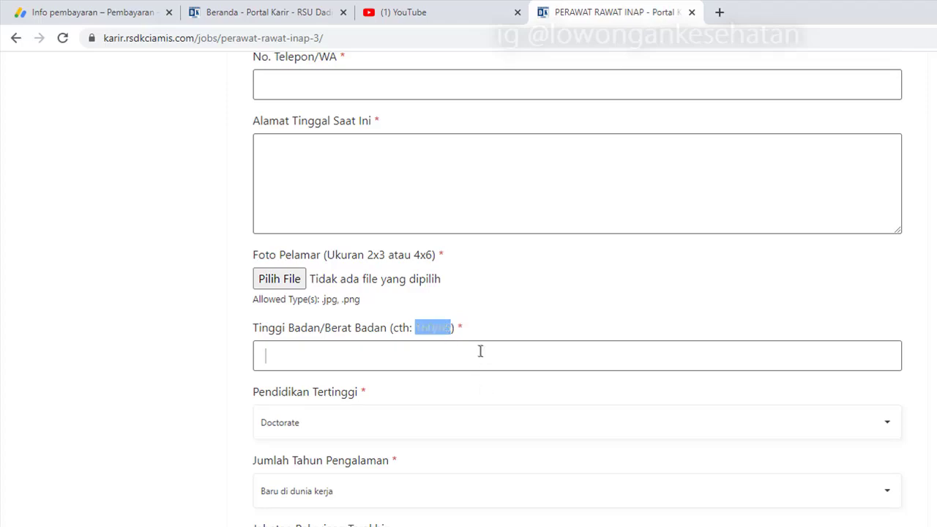
pyautogui.hotkey('ctrl', 'v')
# - Review the education level options and set Pendidikan Tertinggi to Sarjana
pyautogui.scroll(-2, 320, 368)
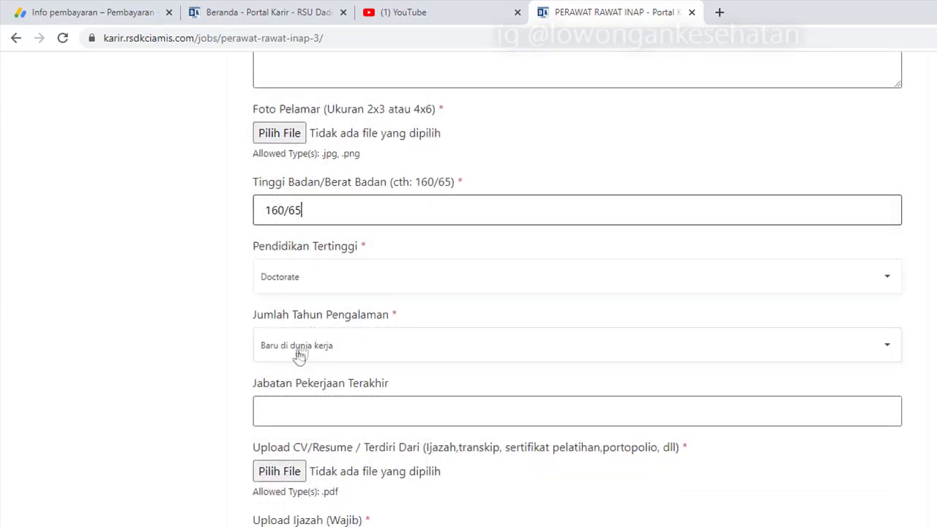
pyautogui.click(293, 278)
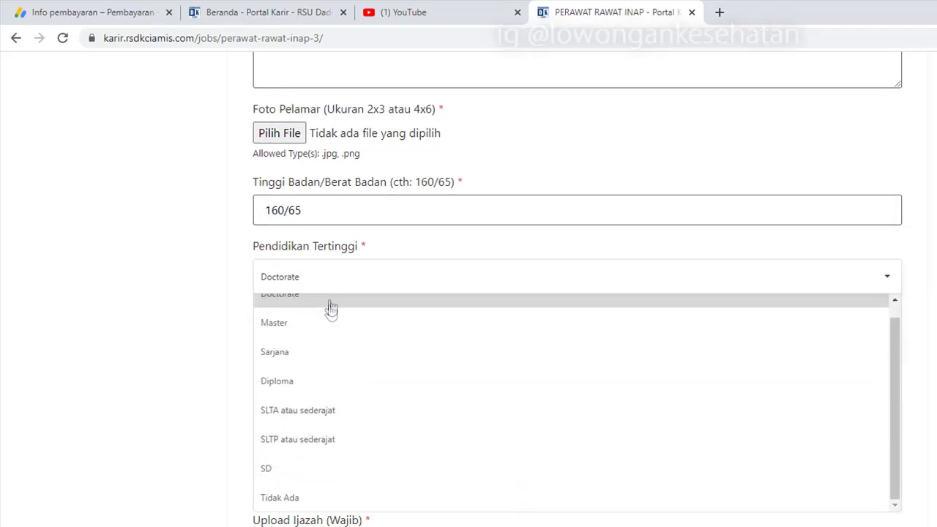
pyautogui.scroll(-1, 315, 359)
pyautogui.scroll(-2, 315, 359)
pyautogui.scroll(2, 317, 356)
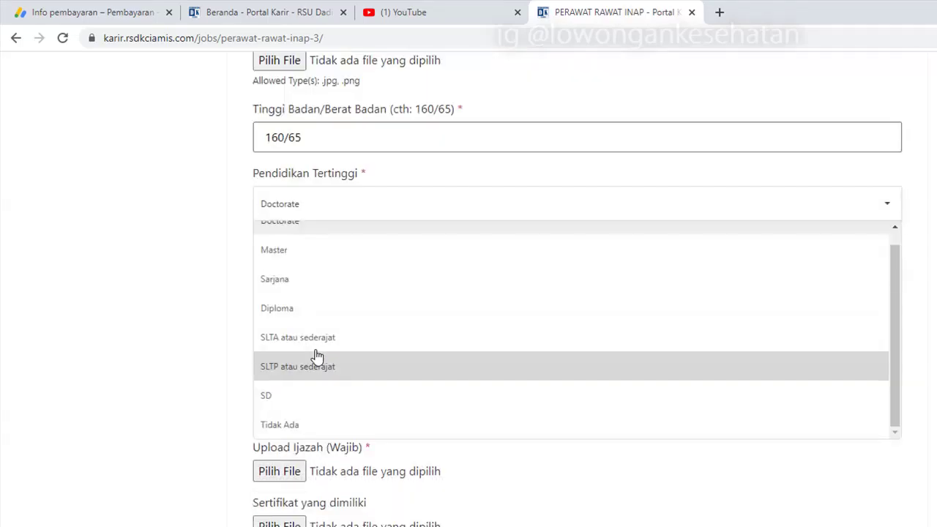
pyautogui.scroll(1, 317, 357)
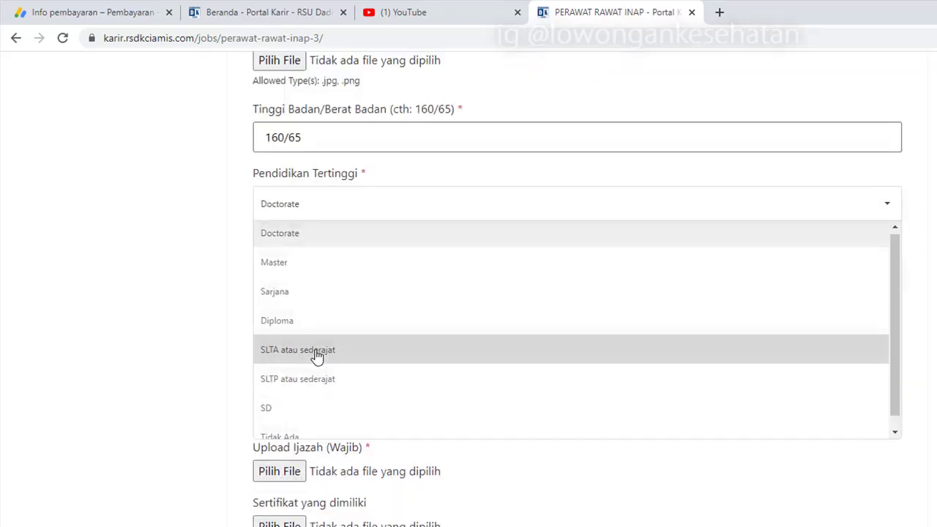
pyautogui.click(272, 301)
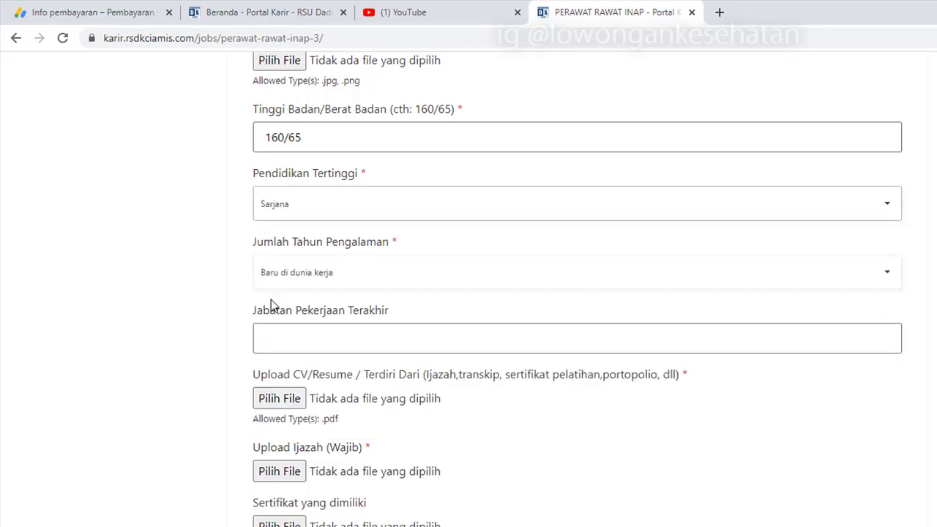
pyautogui.scroll(2, 309, 294)
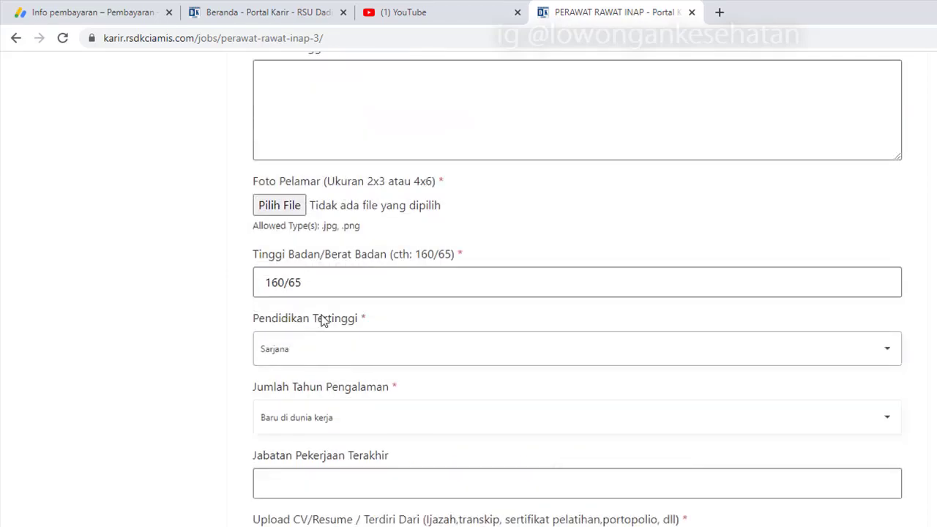
pyautogui.click(299, 363)
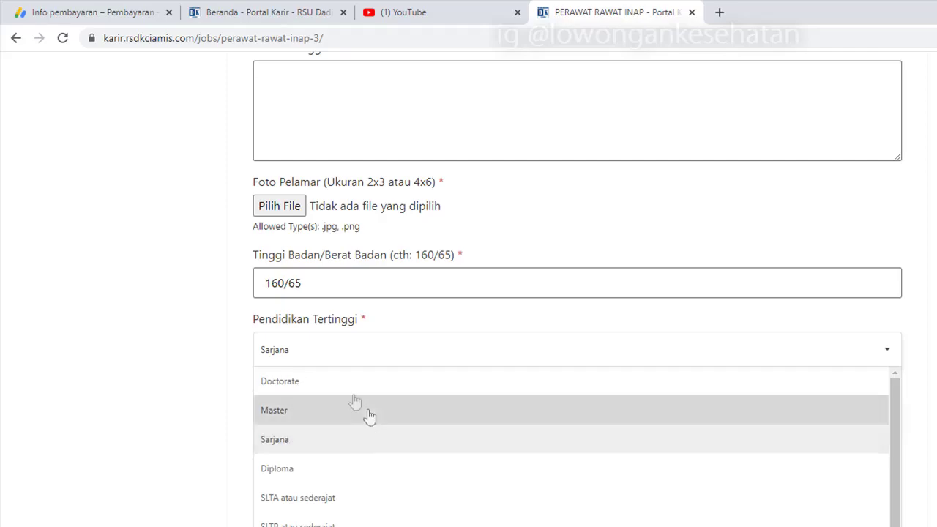
pyautogui.click(308, 351)
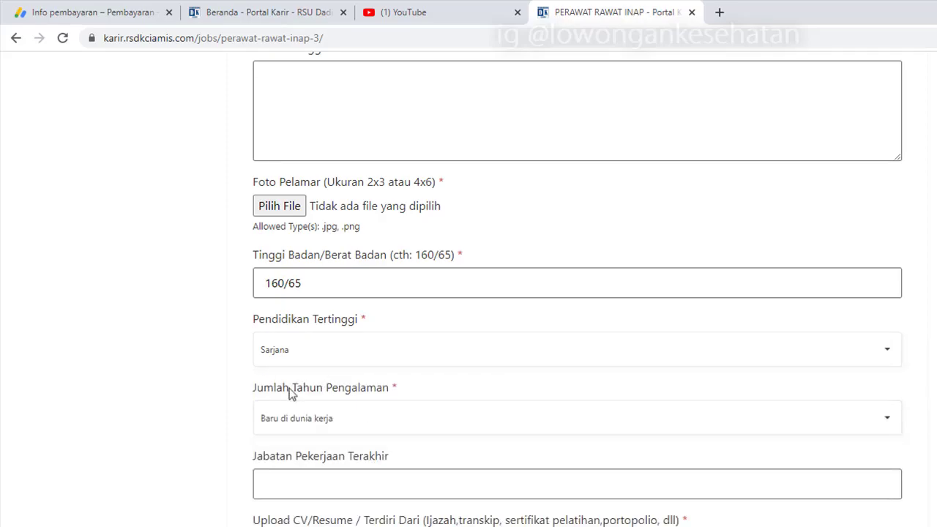
# - Try 1 as Jumlah Tahun Pengalaman and restore the selection to Baru di dunia kerja
pyautogui.click(350, 414)
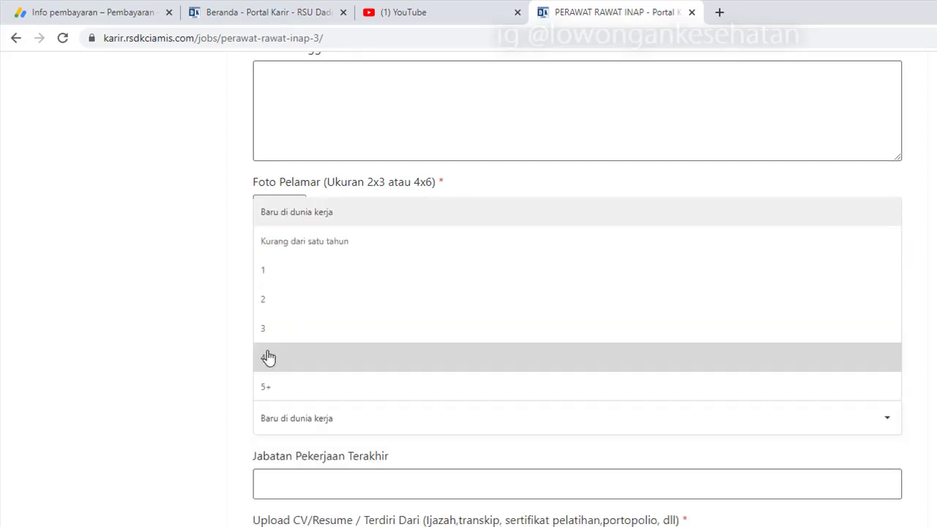
pyautogui.scroll(1, 266, 356)
pyautogui.click(272, 349)
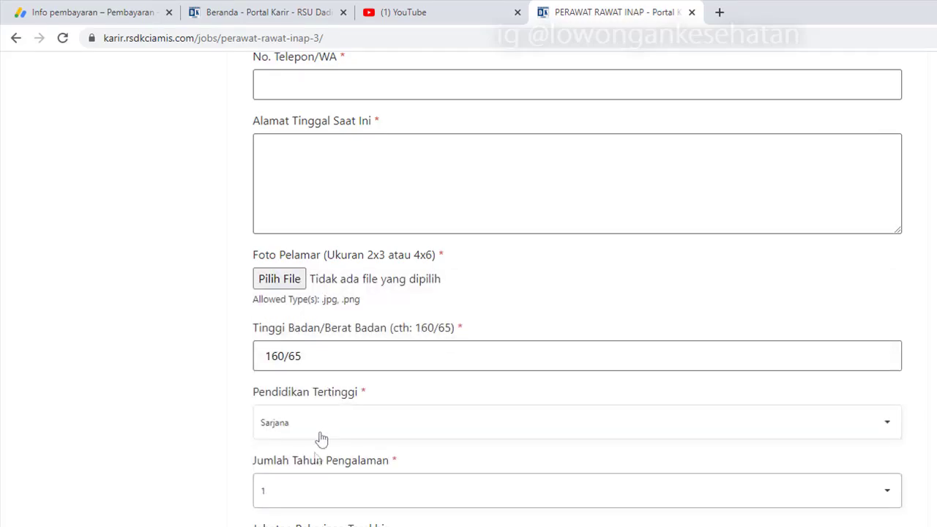
pyautogui.click(307, 490)
pyautogui.click(307, 293)
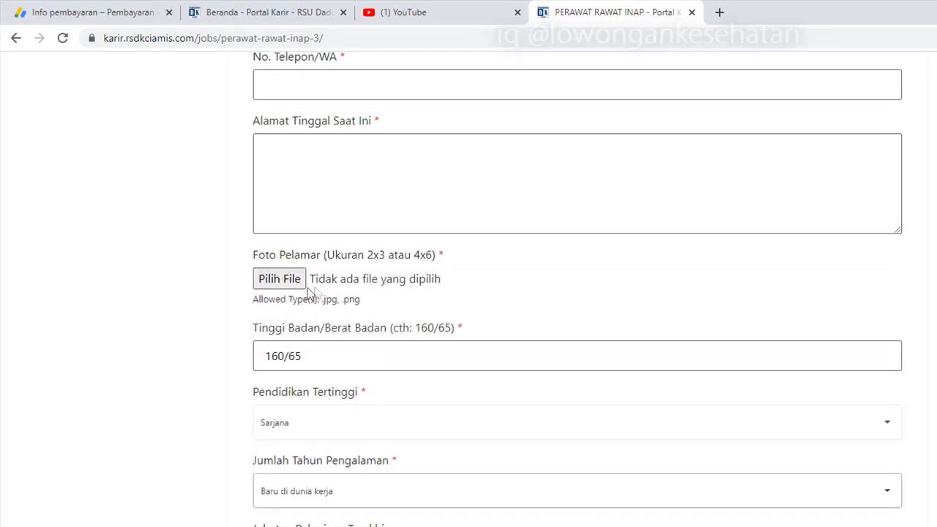
# - Enter "tidak" as the last job position in Jabatan Pekerjaan Terakhir
pyautogui.scroll(-2, 328, 344)
pyautogui.scroll(-1, 328, 359)
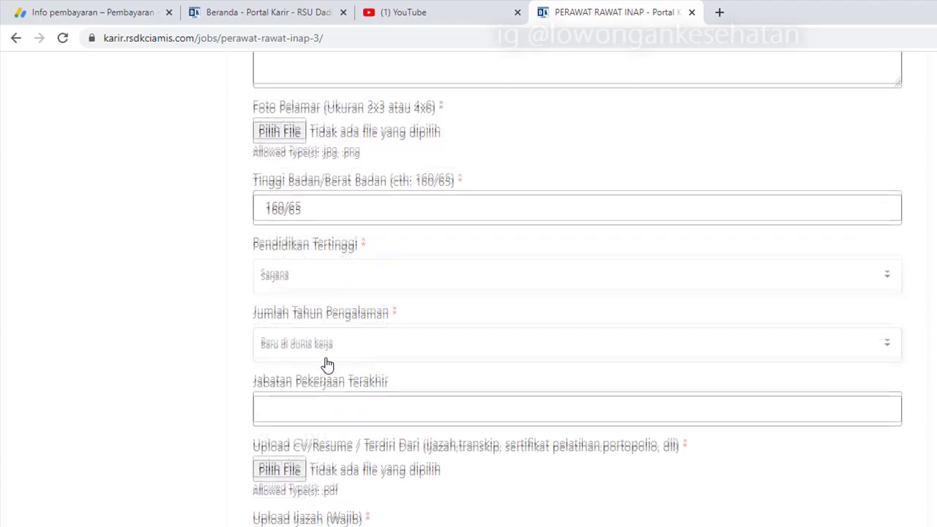
pyautogui.click(325, 340)
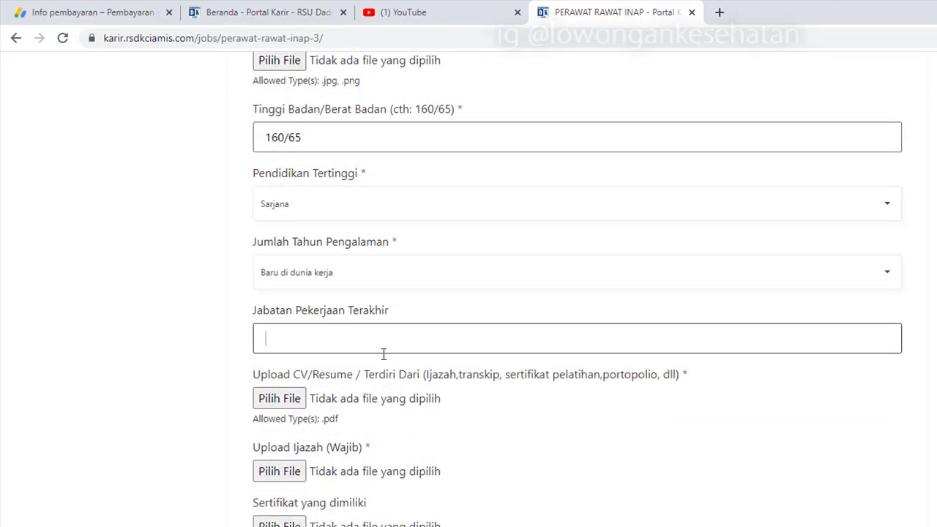
pyautogui.write('tidak')
pyautogui.scroll(-2, 384, 354)
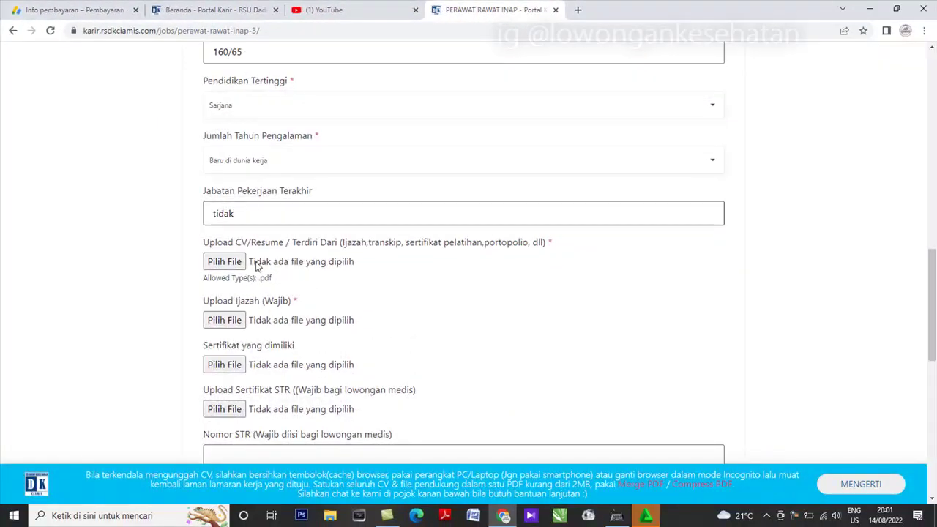
# - Review the document upload fields, opening and dismissing the file choosers for the Ijazah, the owned certificates and the STR certificate
pyautogui.scroll(-3, 257, 266)
pyautogui.scroll(2, 257, 265)
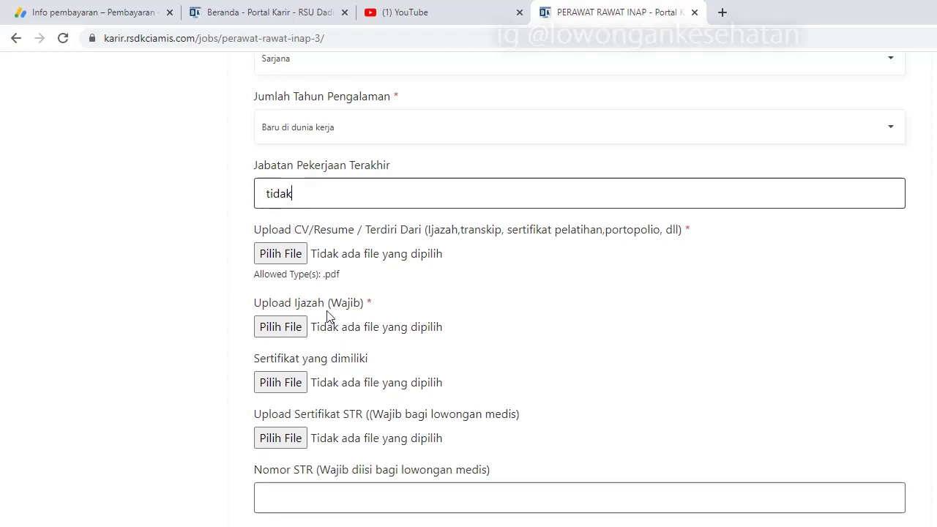
pyautogui.click(280, 326)
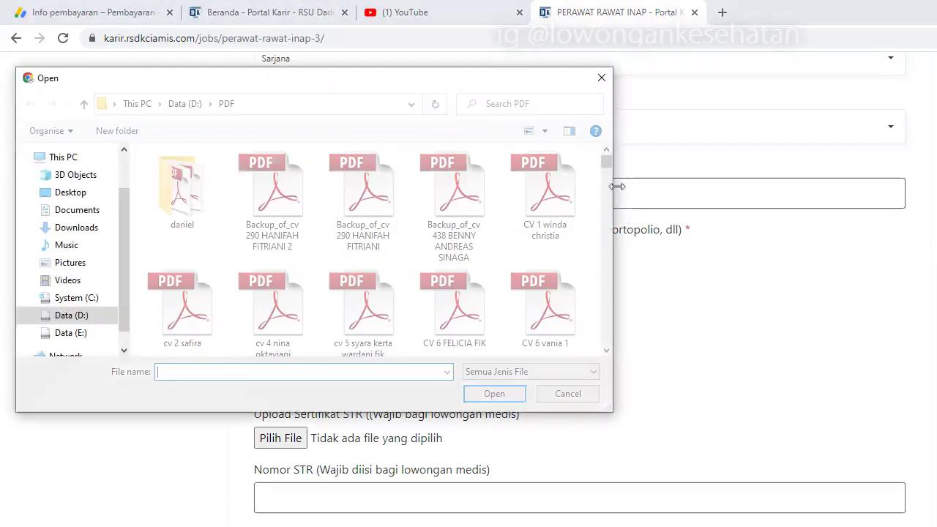
pyautogui.click(605, 77)
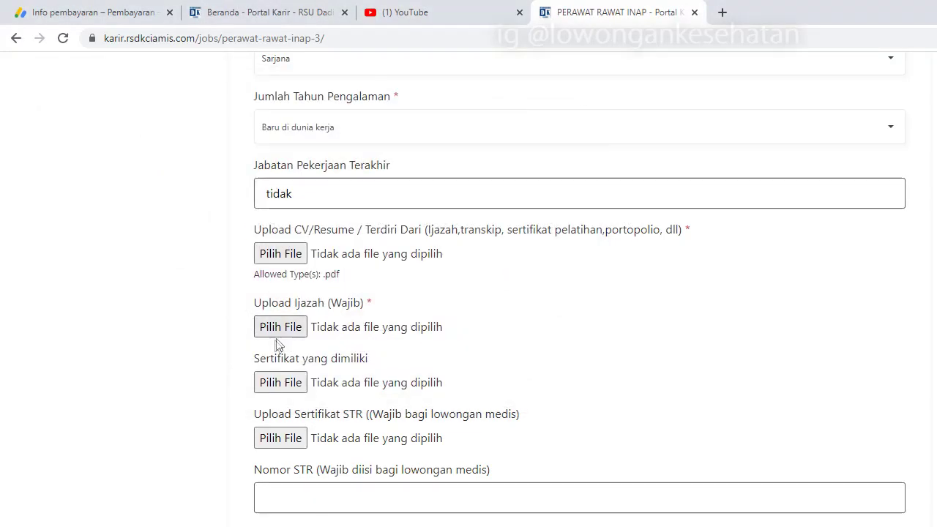
pyautogui.scroll(-1, 278, 370)
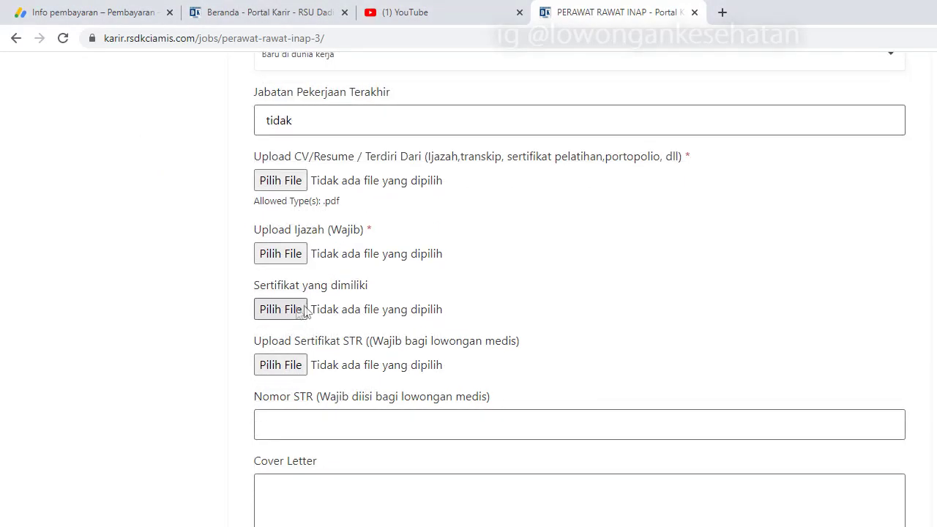
pyautogui.click(292, 316)
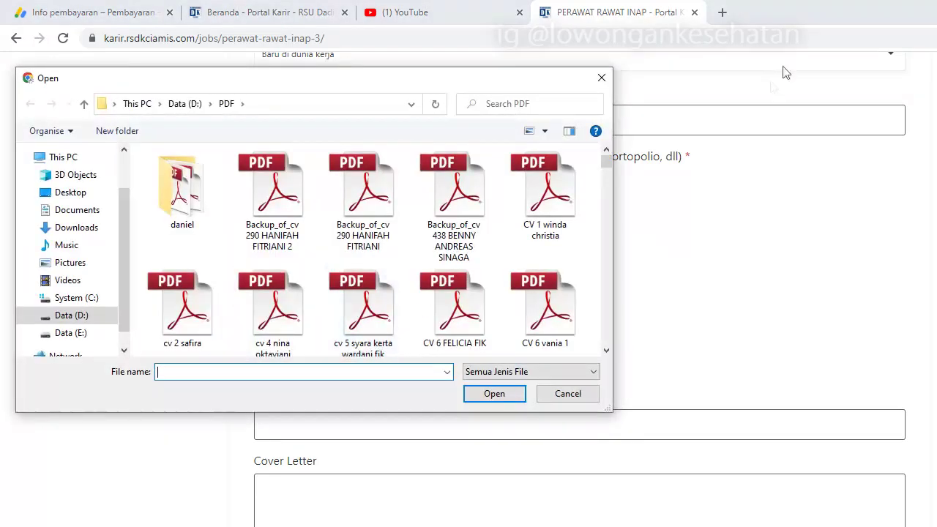
pyautogui.click(601, 78)
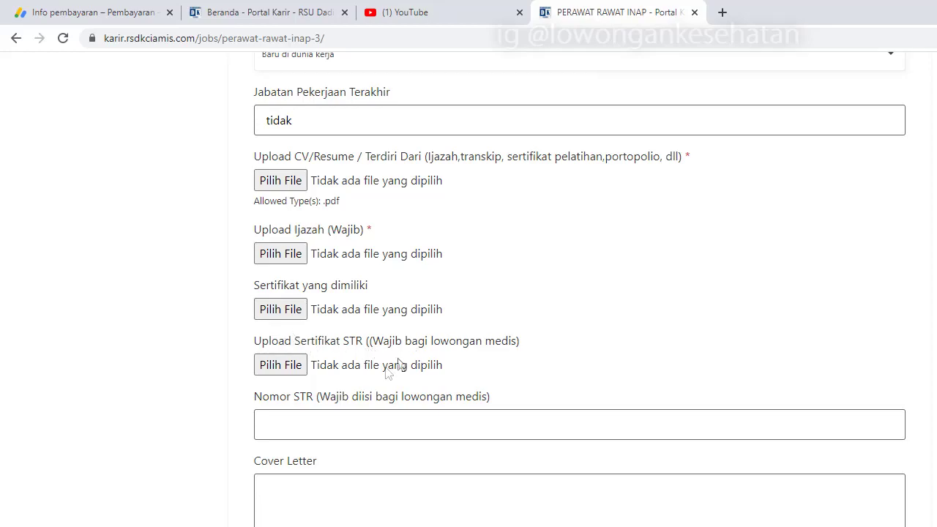
pyautogui.click(295, 365)
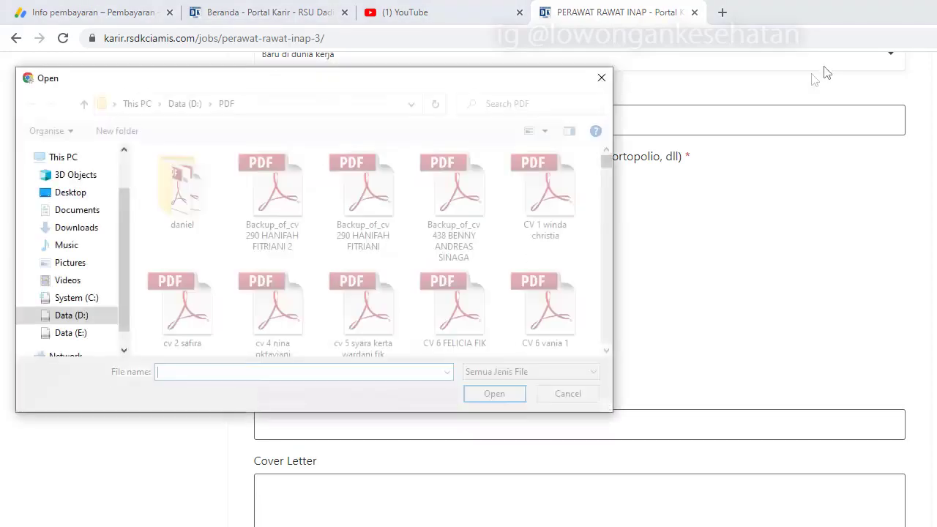
pyautogui.click(594, 79)
# - Examine the Nomor STR field, its related STR certificate upload and the Cover Letter field without filling them in
pyautogui.scroll(-2, 395, 315)
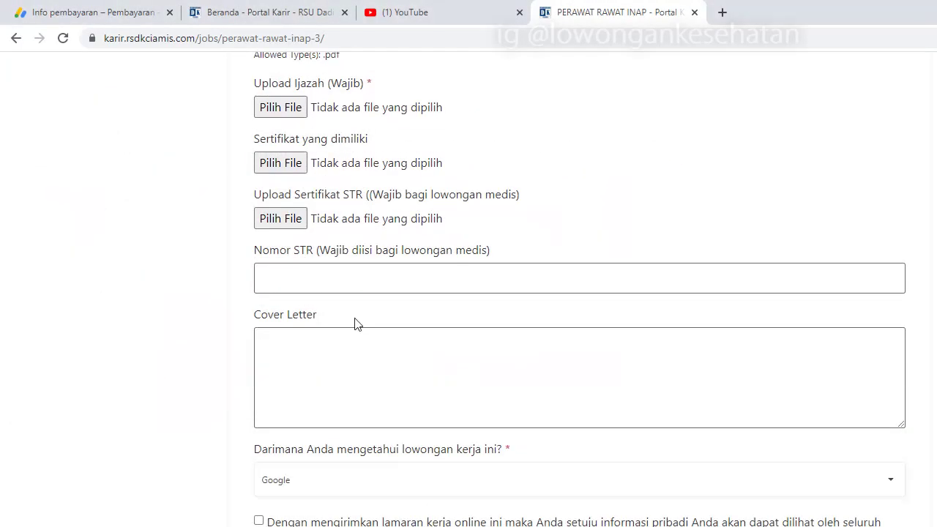
pyautogui.click(322, 280)
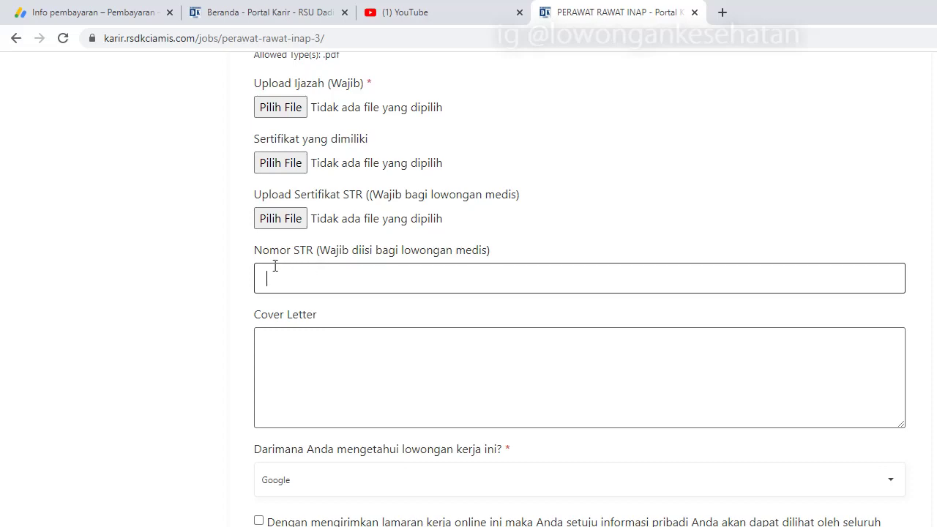
pyautogui.moveTo(305, 193); pyautogui.dragTo(351, 189)
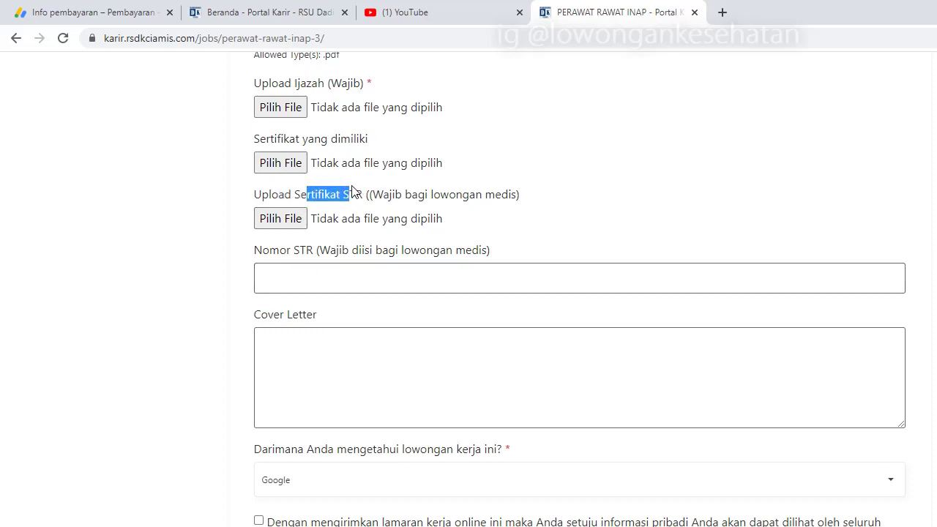
pyautogui.click(314, 281)
pyautogui.scroll(-2, 317, 273)
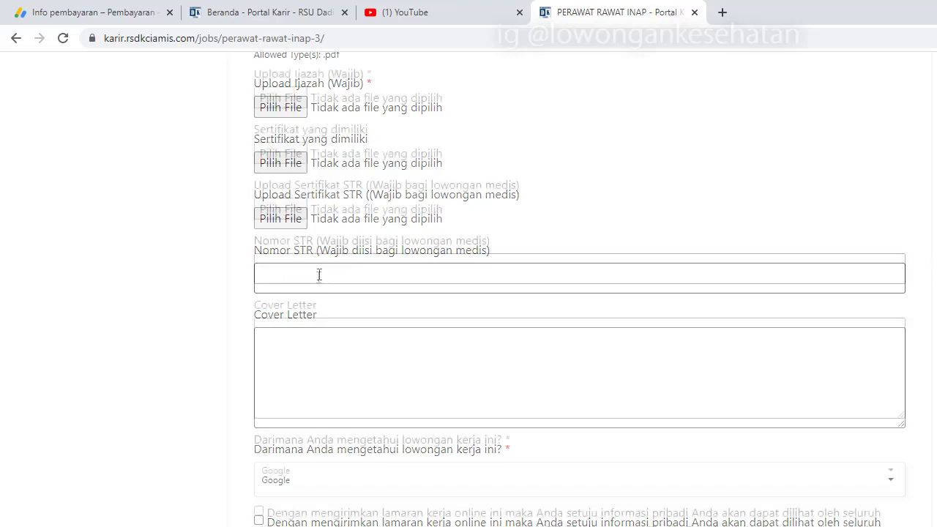
pyautogui.click(327, 217)
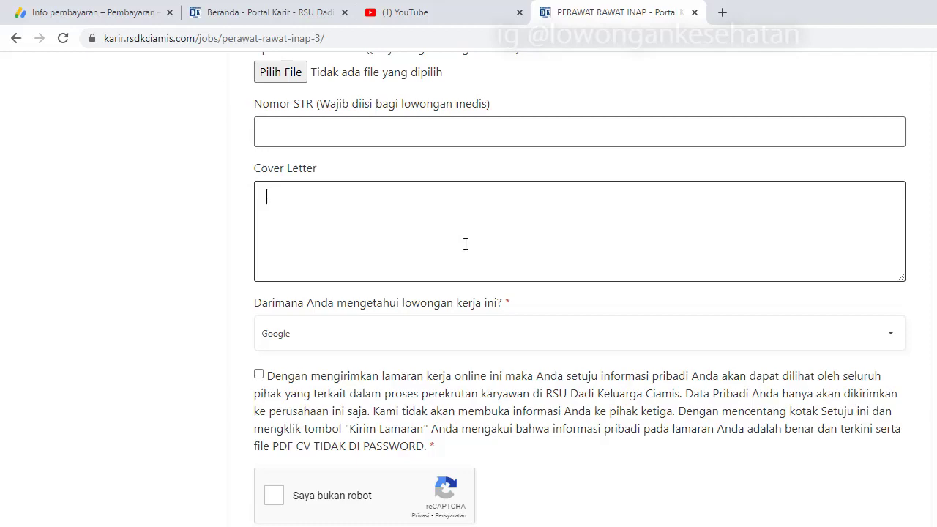
pyautogui.scroll(1, 476, 249)
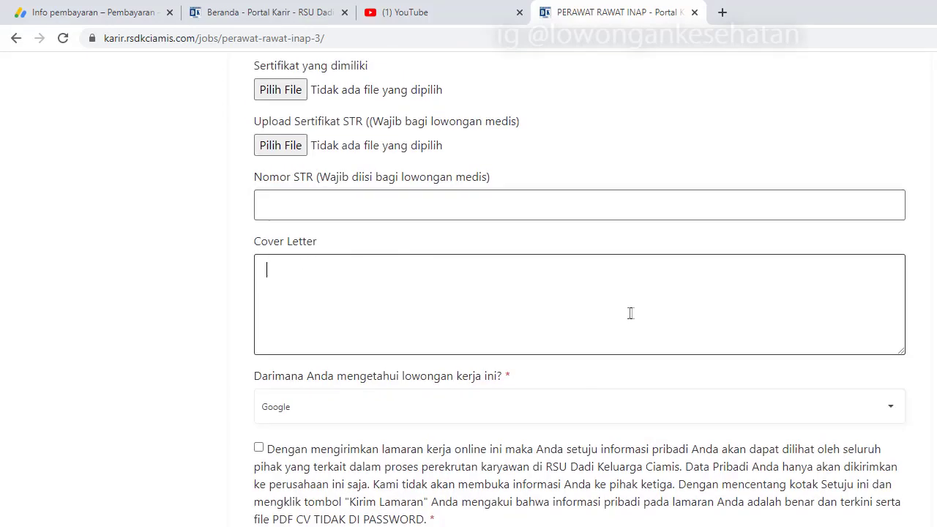
pyautogui.tripleClick(645, 352)
pyautogui.click(506, 318)
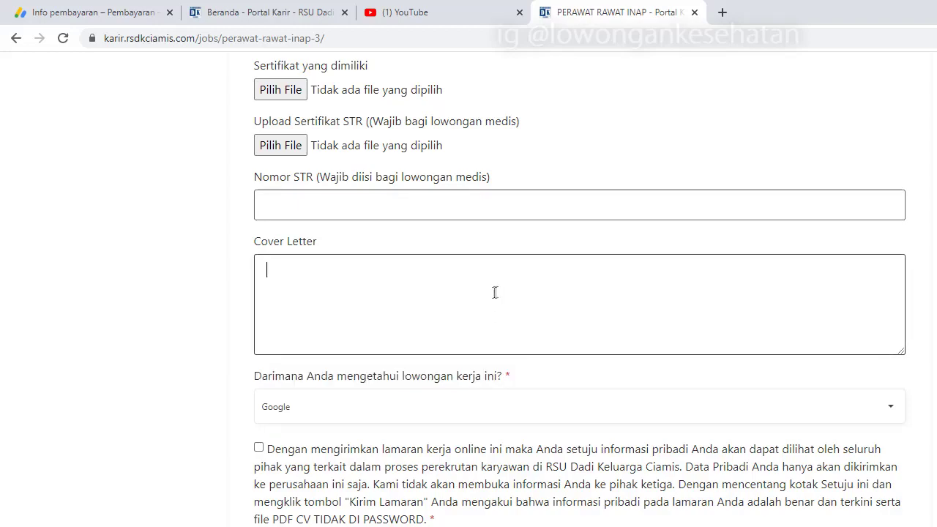
pyautogui.scroll(-1, 480, 297)
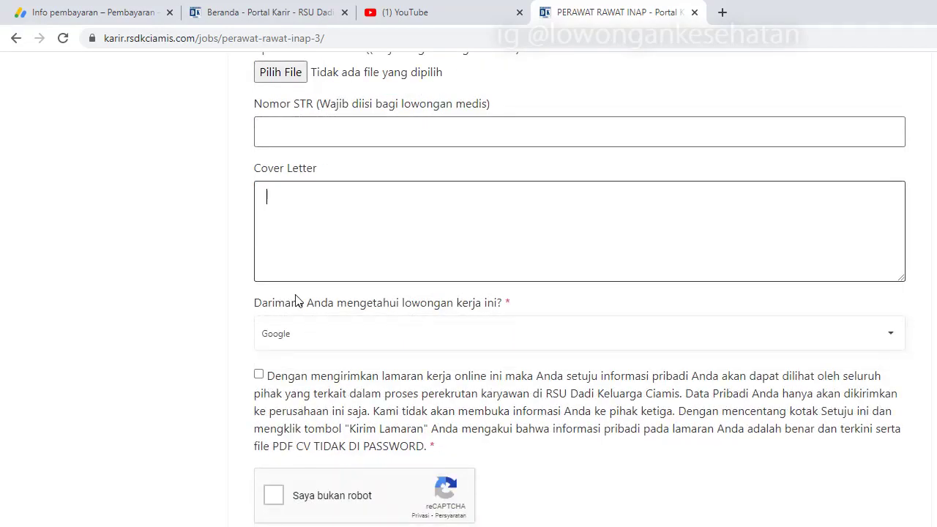
# - Review the answers for where the vacancy was found and choose Teman
pyautogui.click(328, 334)
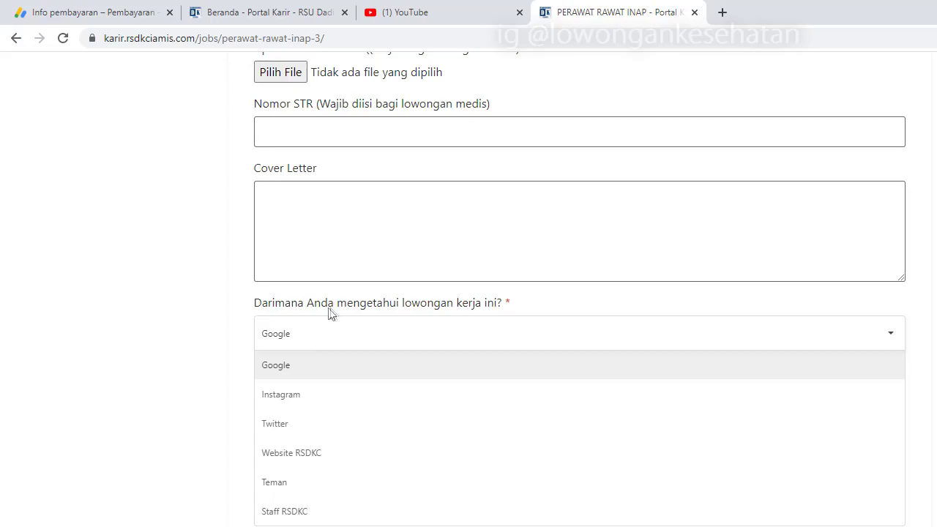
pyautogui.scroll(-1, 359, 319)
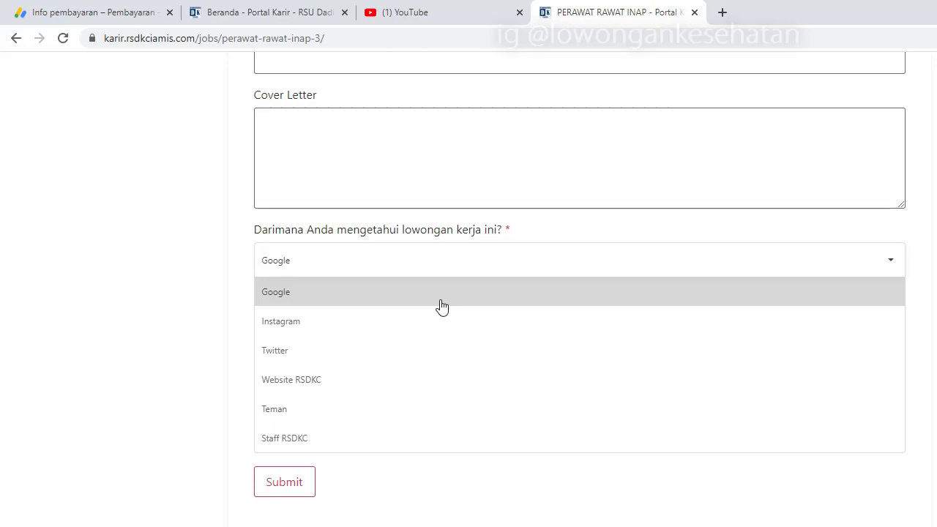
pyautogui.scroll(-2, 410, 307)
pyautogui.scroll(3, 372, 304)
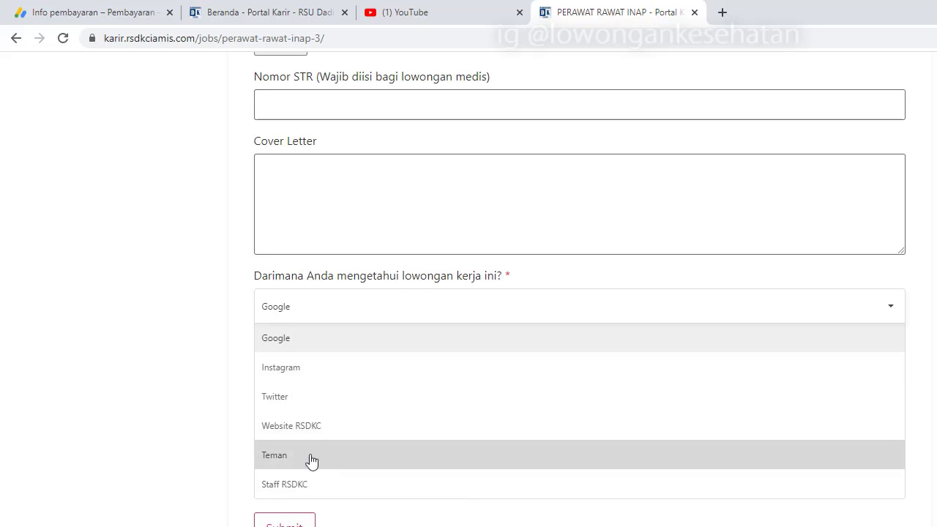
pyautogui.click(311, 460)
# - Set the answer to Darimana Anda mengetahui lowongan kerja ini to Website RSDKC
pyautogui.click(351, 303)
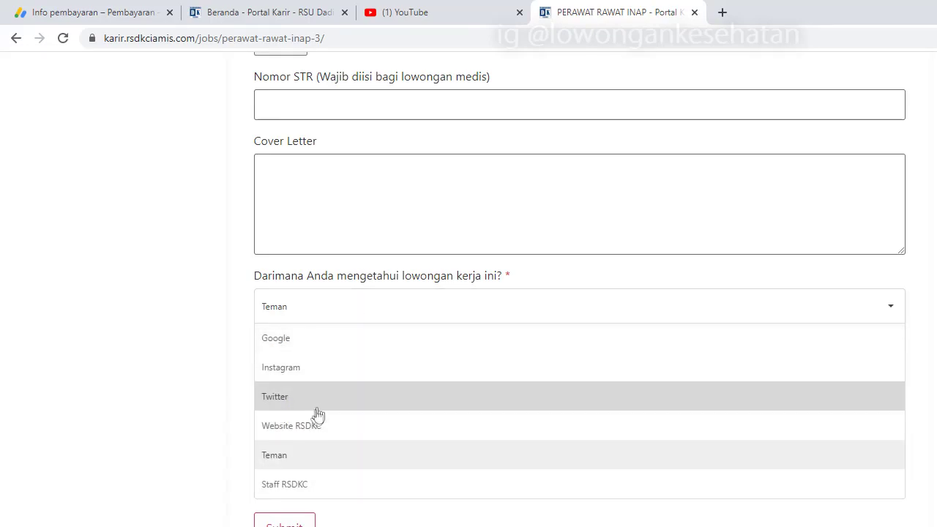
pyautogui.click(322, 432)
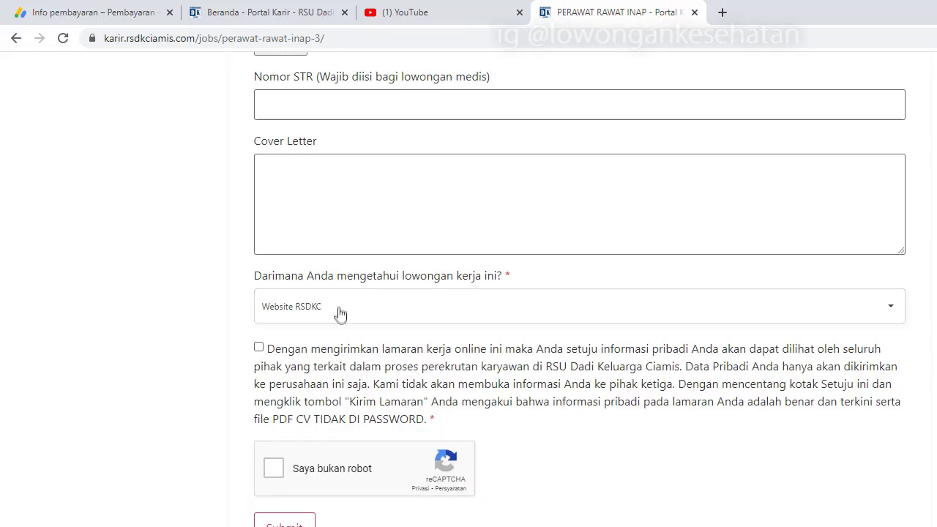
pyautogui.click(341, 312)
pyautogui.click(319, 437)
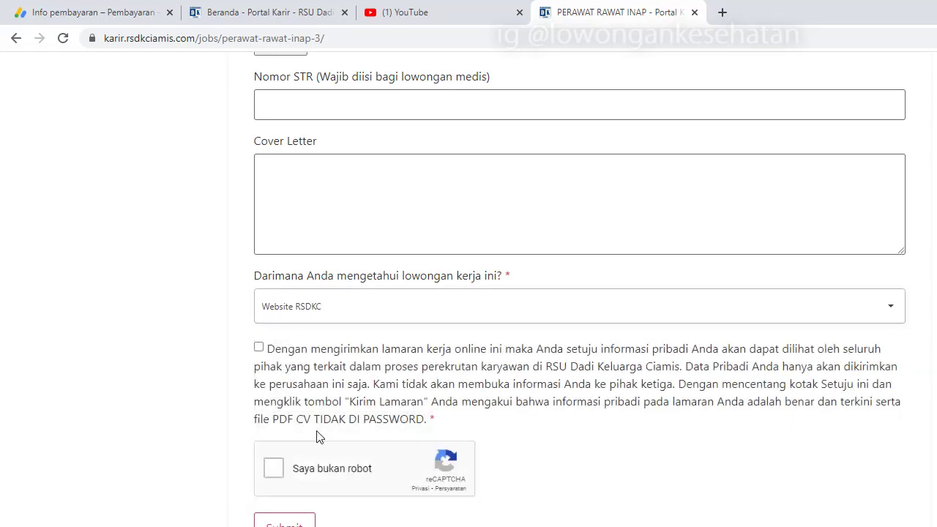
# - Reselect Website RSDKC as the vacancy source, accept the personal data consent statement and complete the Saya bukan robot check
pyautogui.click(327, 318)
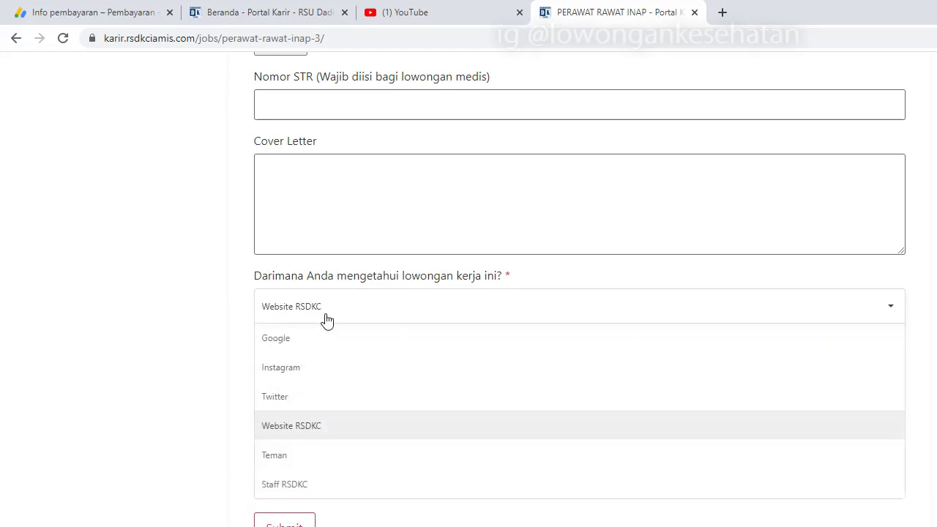
pyautogui.click(324, 428)
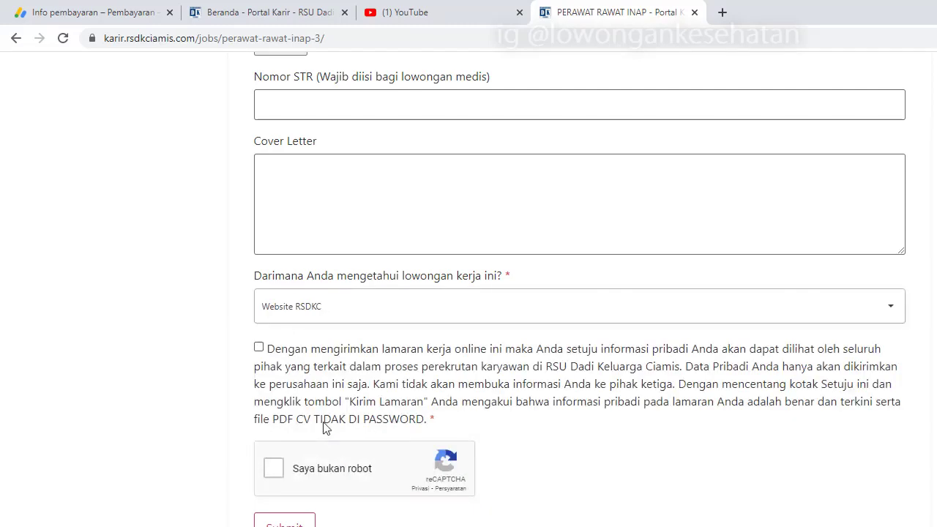
pyautogui.click(284, 354)
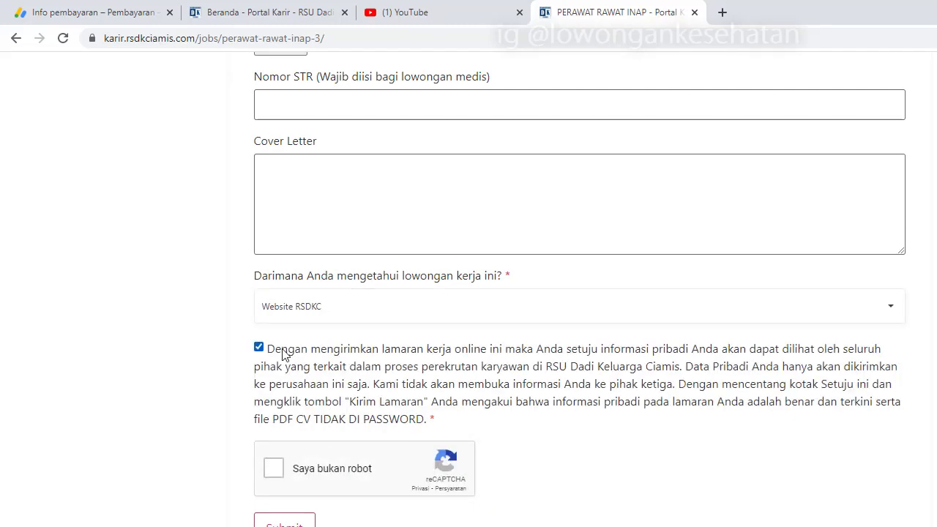
pyautogui.click(274, 470)
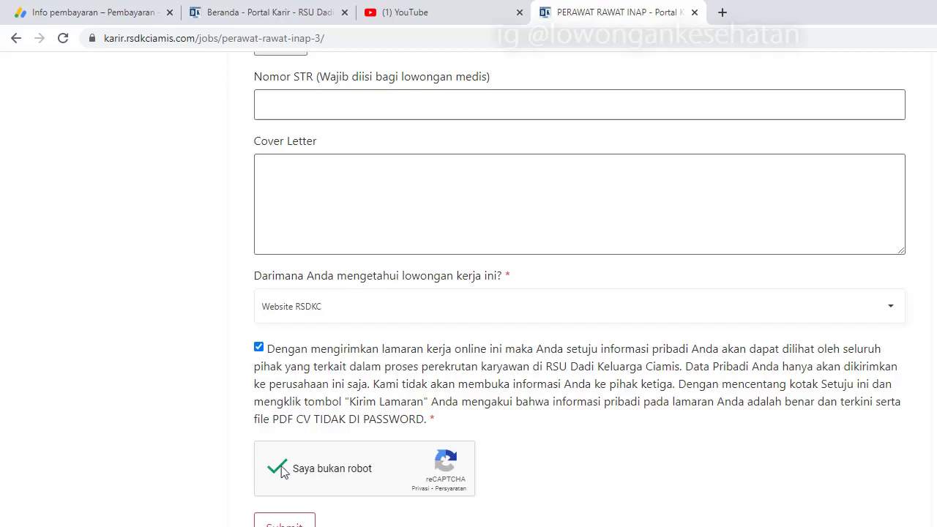
# - Review the whole application form, from the Nama Lengkap and contact fields through the document uploads to the consent statement and Submit
pyautogui.scroll(15, 473, 363)
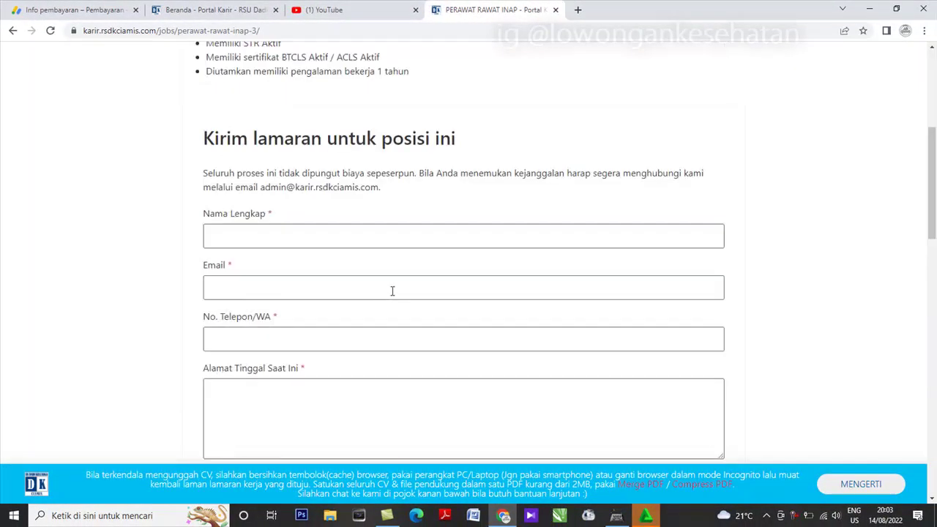
pyautogui.scroll(5, 393, 291)
pyautogui.scroll(-4, 393, 293)
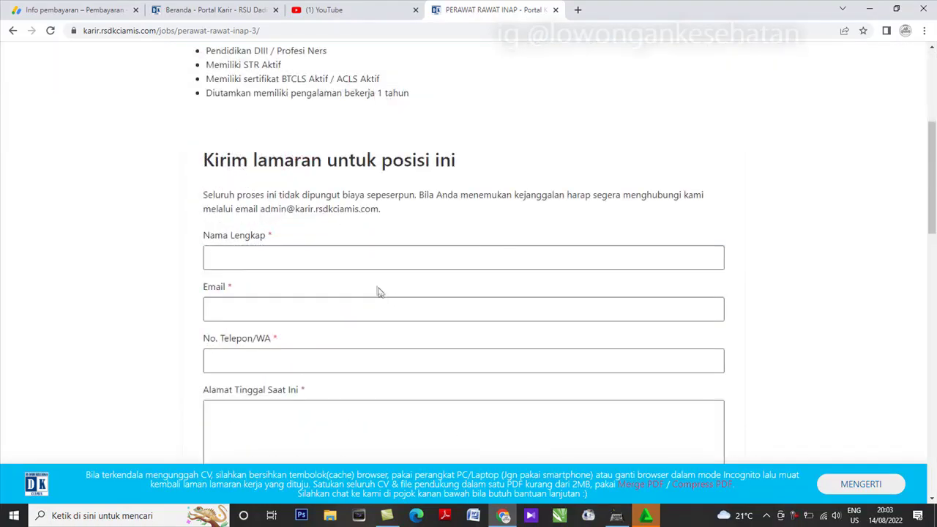
pyautogui.scroll(-10, 315, 241)
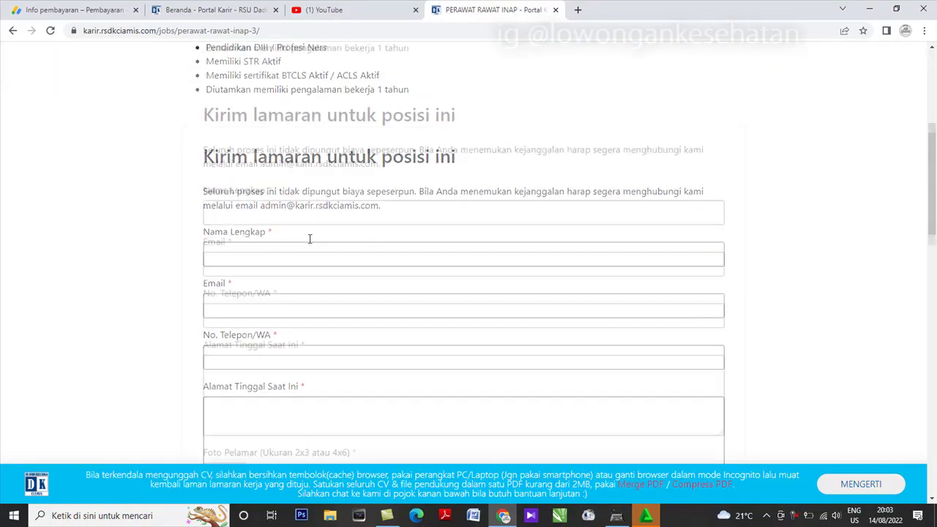
pyautogui.scroll(-5, 305, 250)
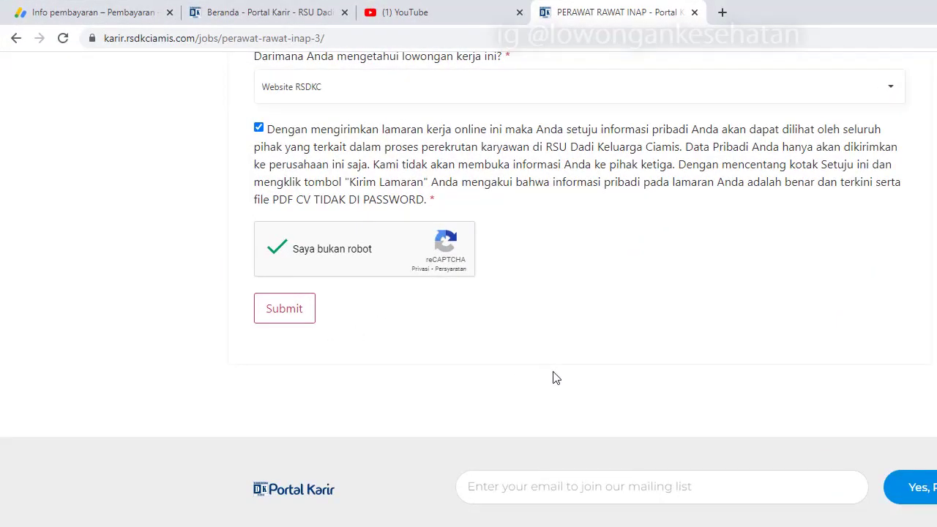
pyautogui.scroll(1, 551, 378)
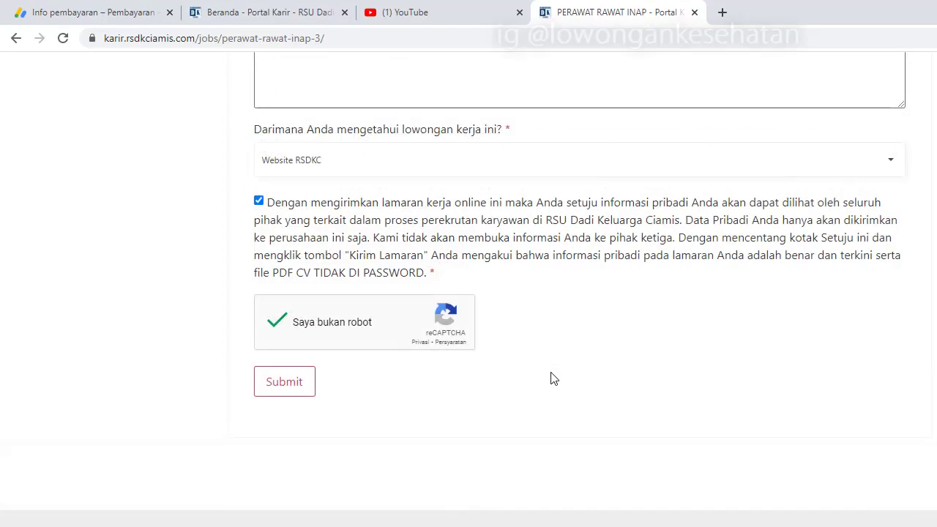
pyautogui.scroll(1, 491, 344)
pyautogui.scroll(3, 504, 318)
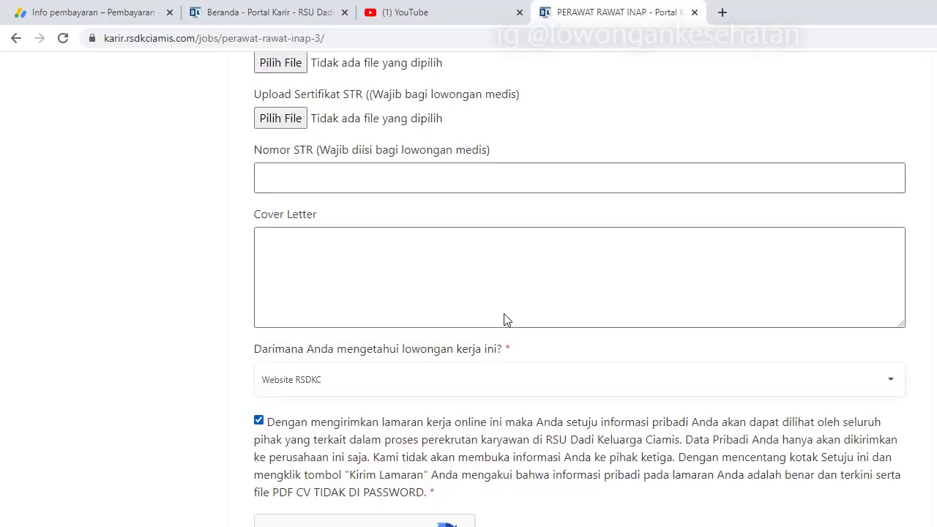
pyautogui.scroll(1, 504, 314)
pyautogui.scroll(-5, 496, 328)
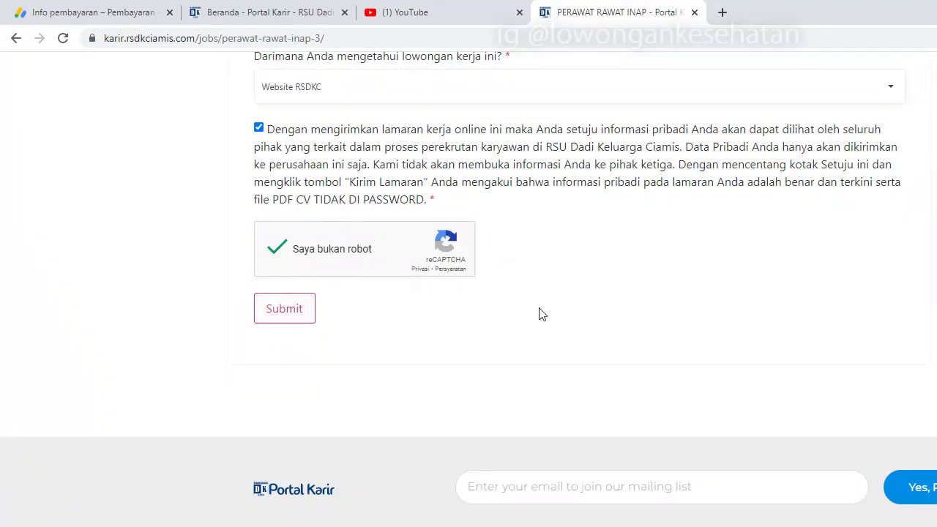
pyautogui.scroll(3, 525, 324)
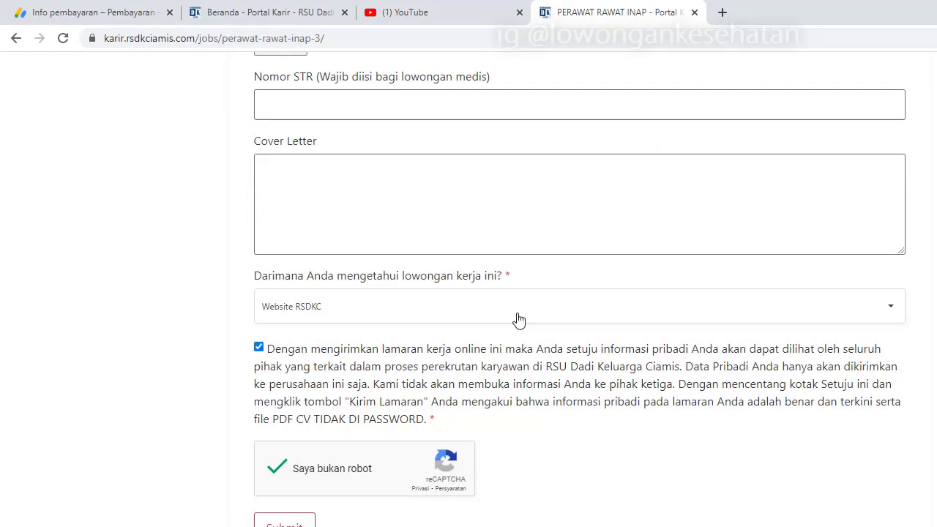
pyautogui.scroll(3, 512, 287)
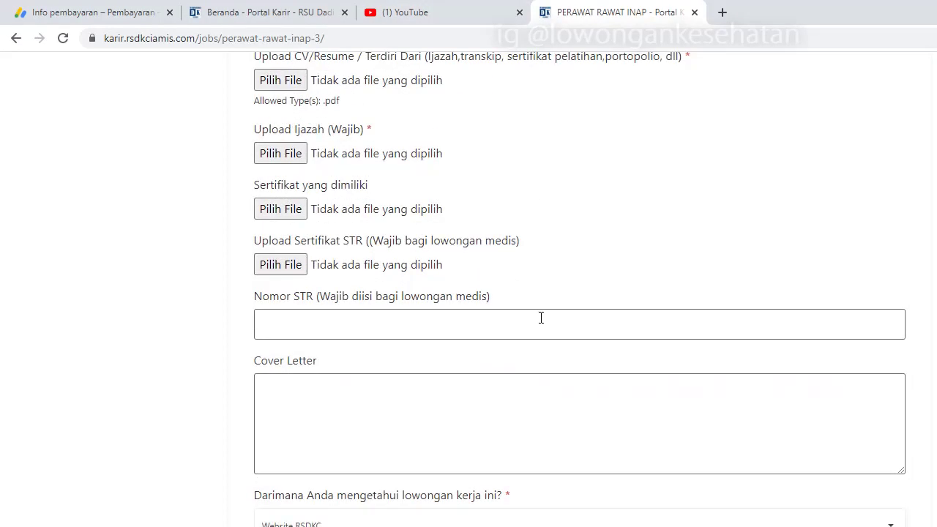
pyautogui.scroll(2, 539, 318)
pyautogui.scroll(10, 543, 329)
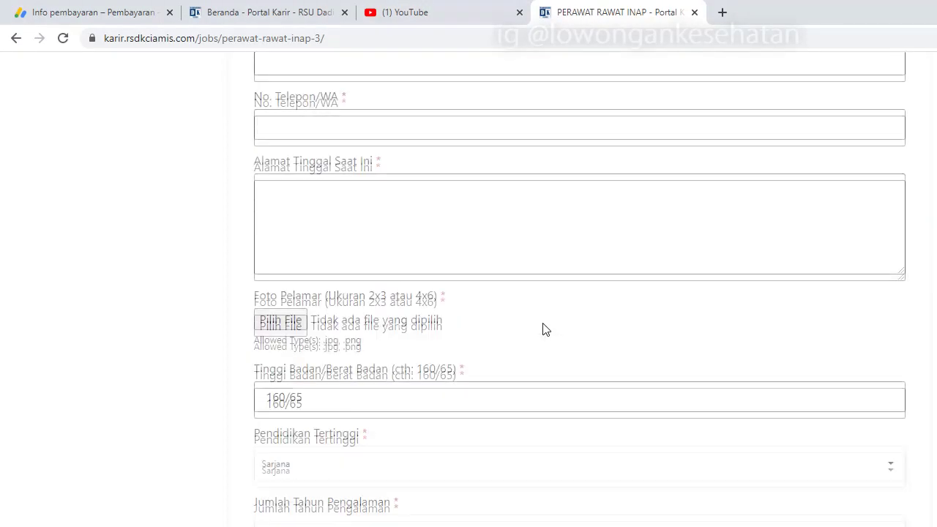
# - Recheck the PERAWAT RAWAT INAP closing date, the general and specific qualifications, and the application form below them
pyautogui.scroll(4, 544, 331)
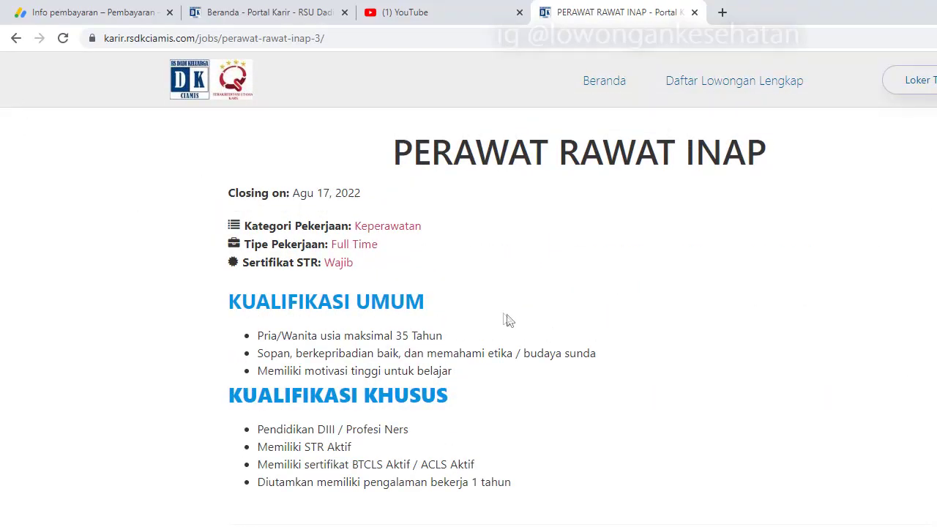
pyautogui.scroll(-5, 533, 268)
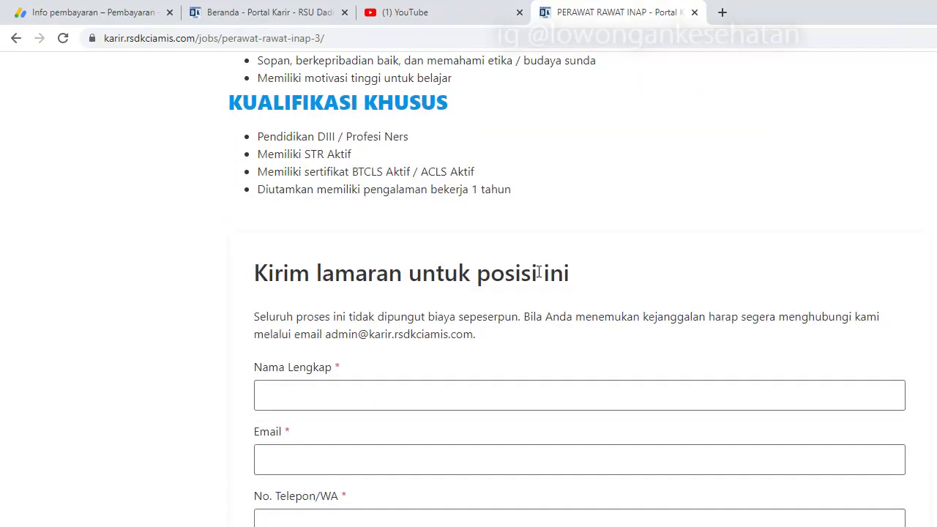
pyautogui.scroll(-1, 534, 272)
pyautogui.scroll(5, 522, 288)
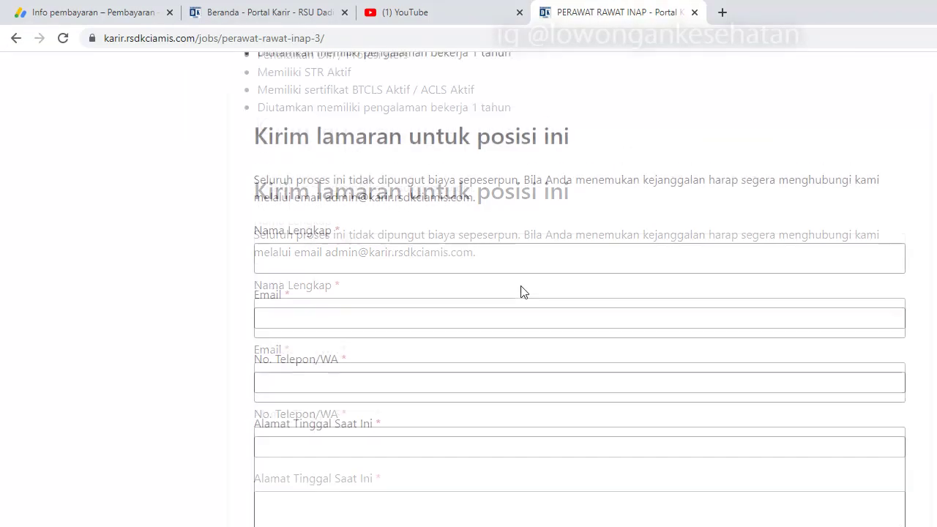
pyautogui.scroll(-3, 523, 292)
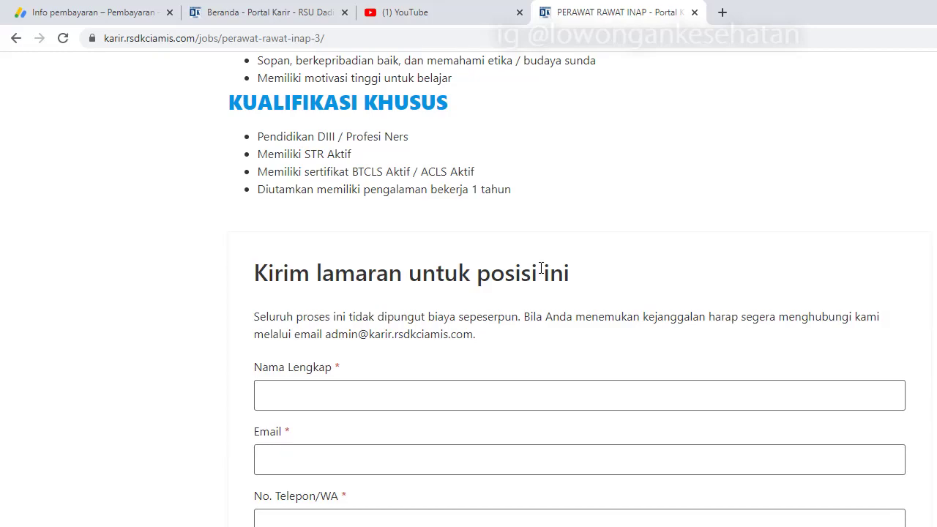
pyautogui.scroll(-1, 505, 284)
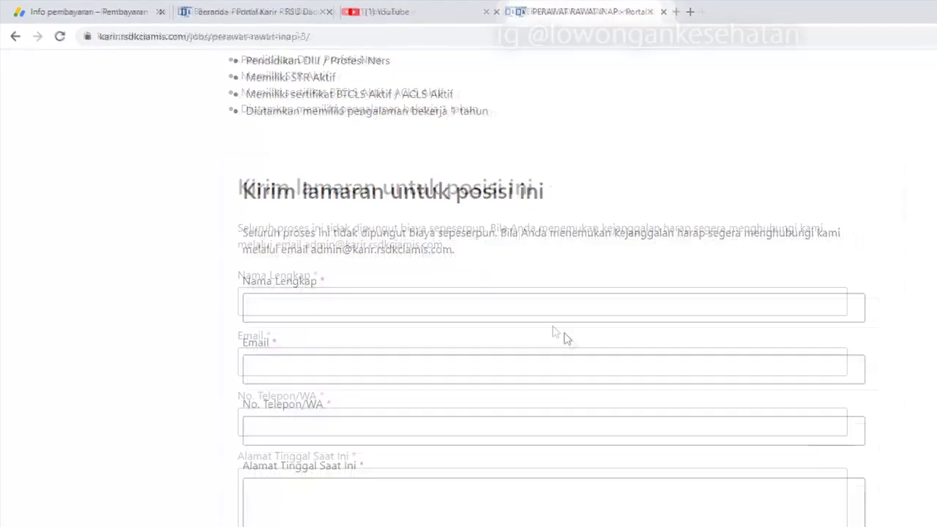
pyautogui.scroll(4, 476, 286)
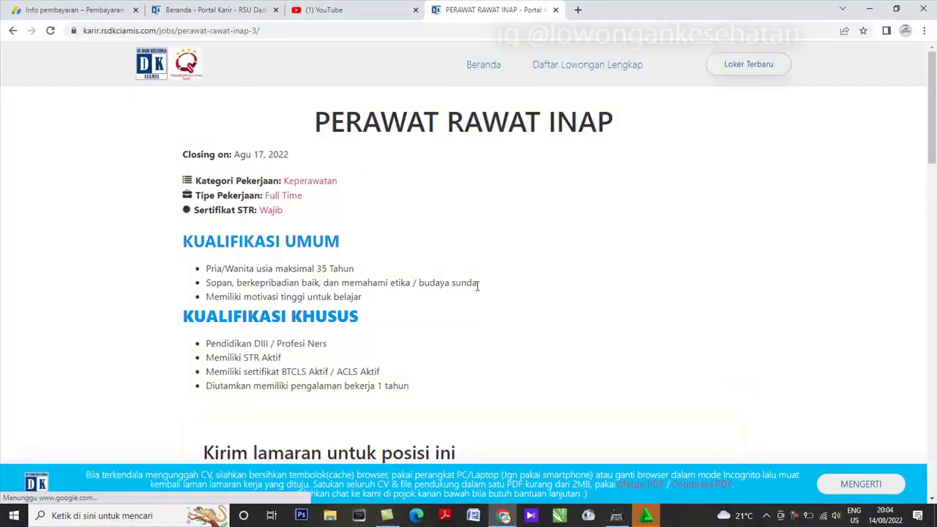
pyautogui.scroll(-20, 478, 293)
pyautogui.scroll(10, 479, 293)
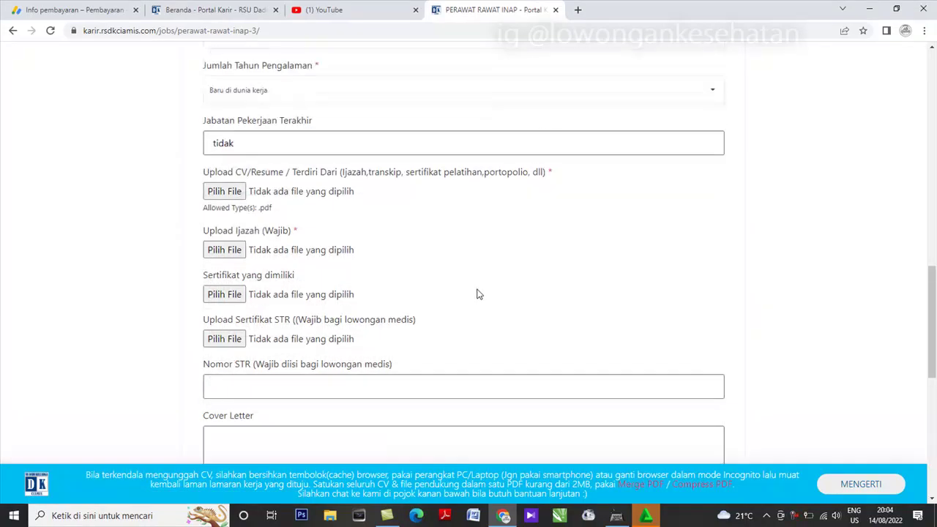
pyautogui.scroll(9, 478, 293)
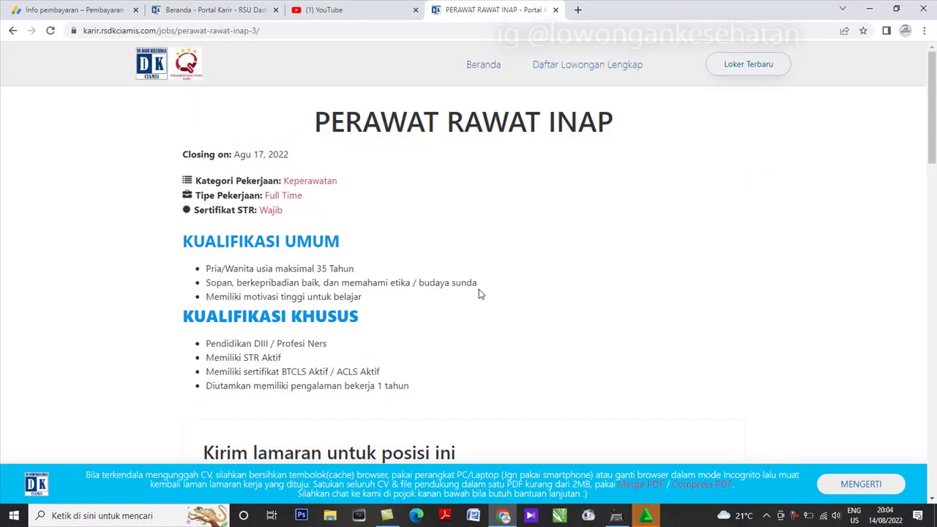